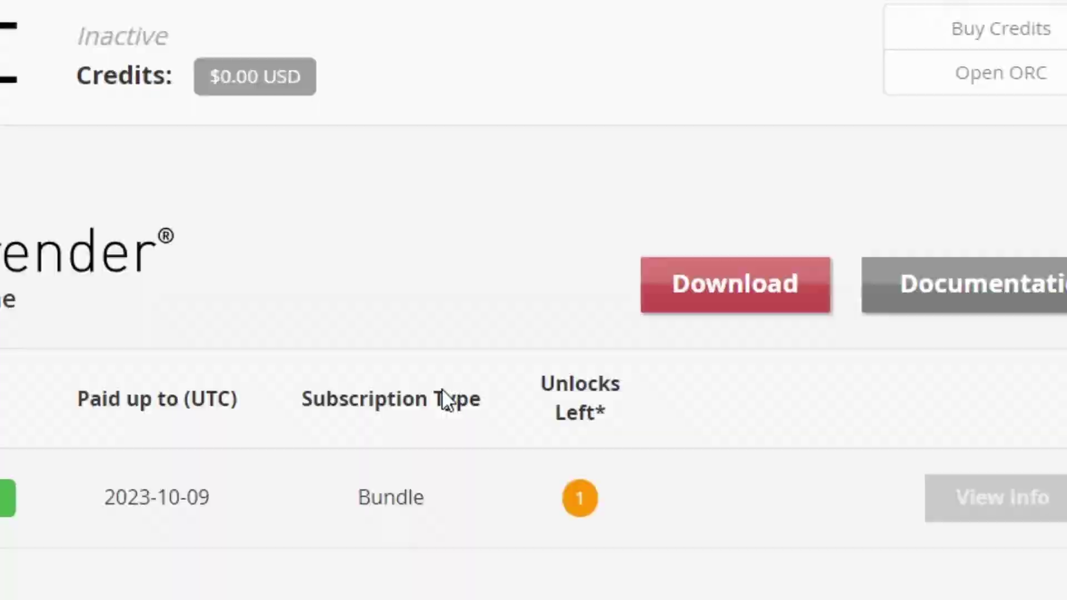
# Launch OctaneServer Prime and start activating the STAND-SUB-T1 license.
pyautogui.scroll(-3, 467, 384)
pyautogui.scroll(-1, 467, 385)
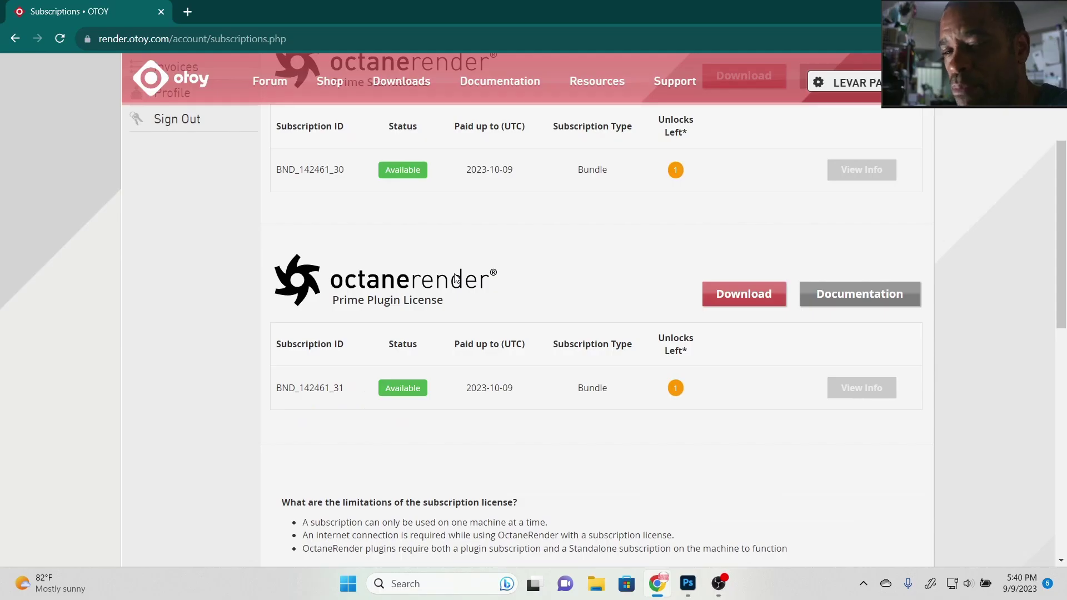
pyautogui.press('super')
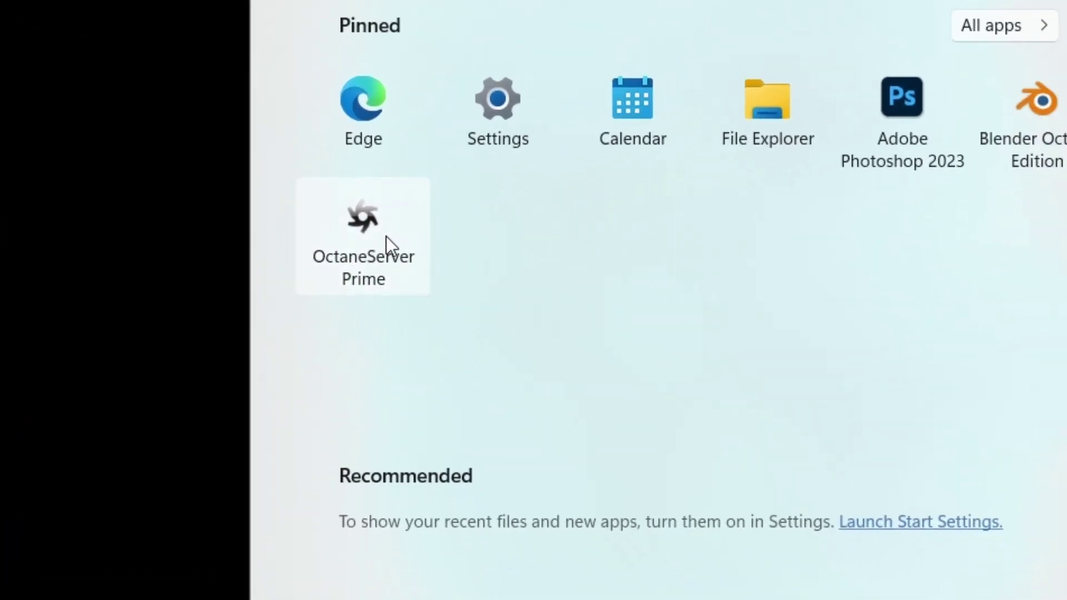
pyautogui.click(385, 235)
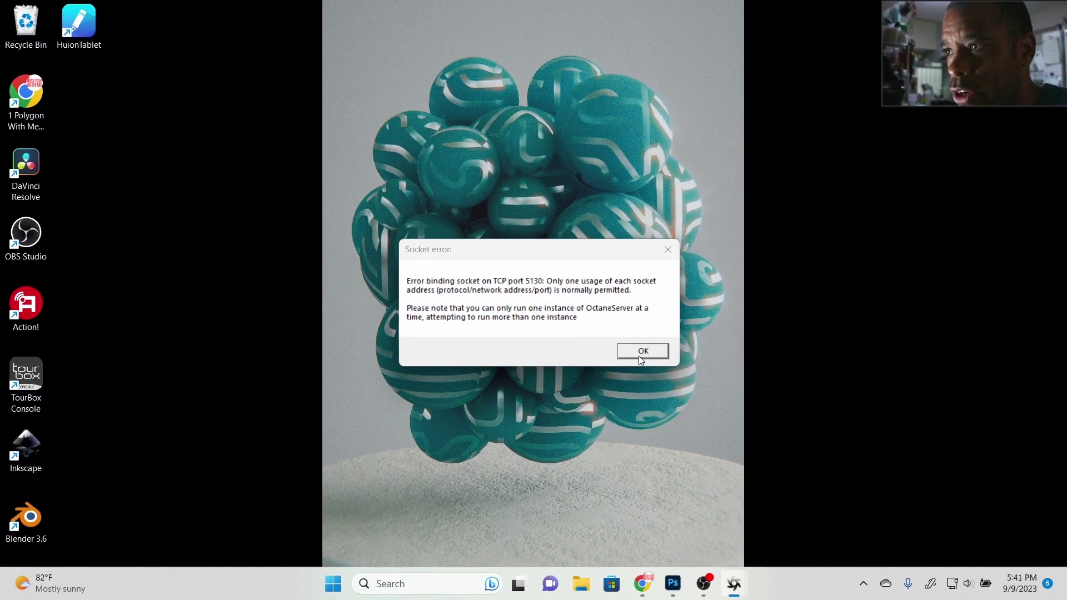
pyautogui.click(640, 351)
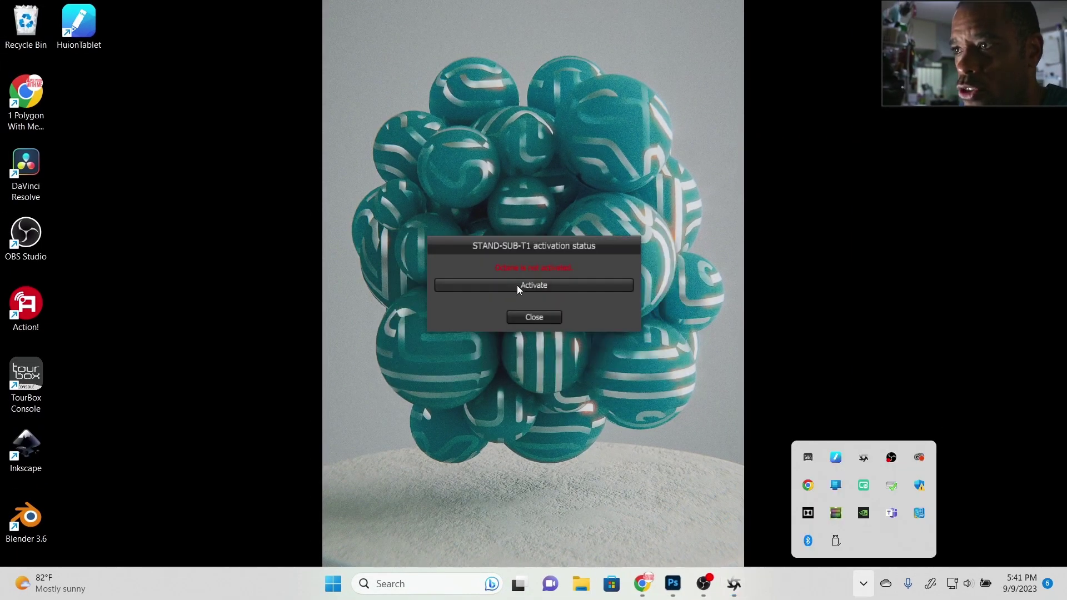
pyautogui.click(517, 285)
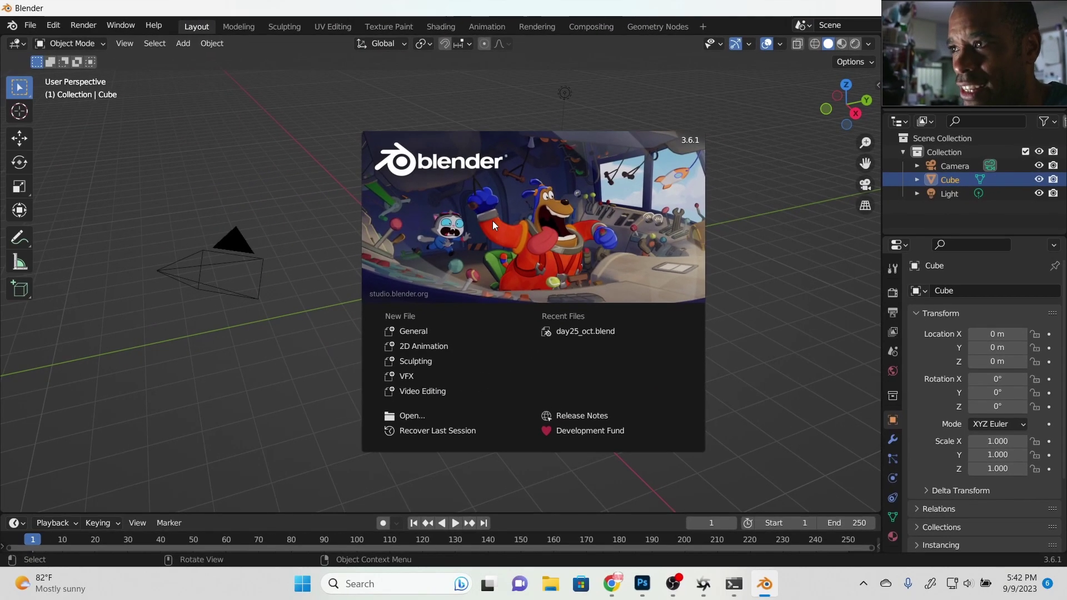
# In Blender, search the add-on preferences for "oct" and expand the details of the OctaneBlender render add-on.
pyautogui.click(658, 126)
pyautogui.click(611, 112)
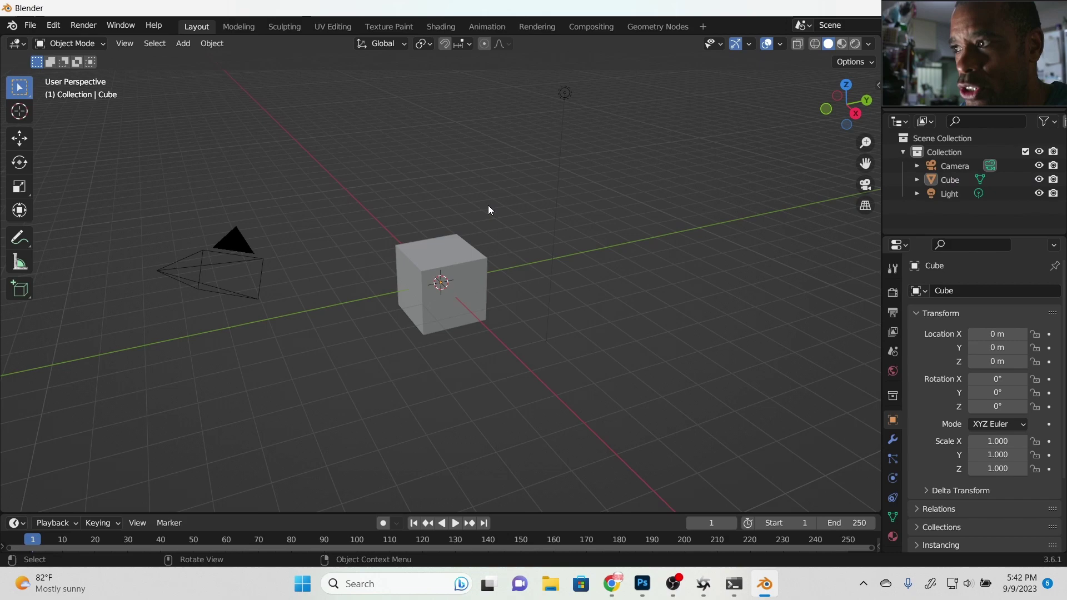
pyautogui.click(30, 25)
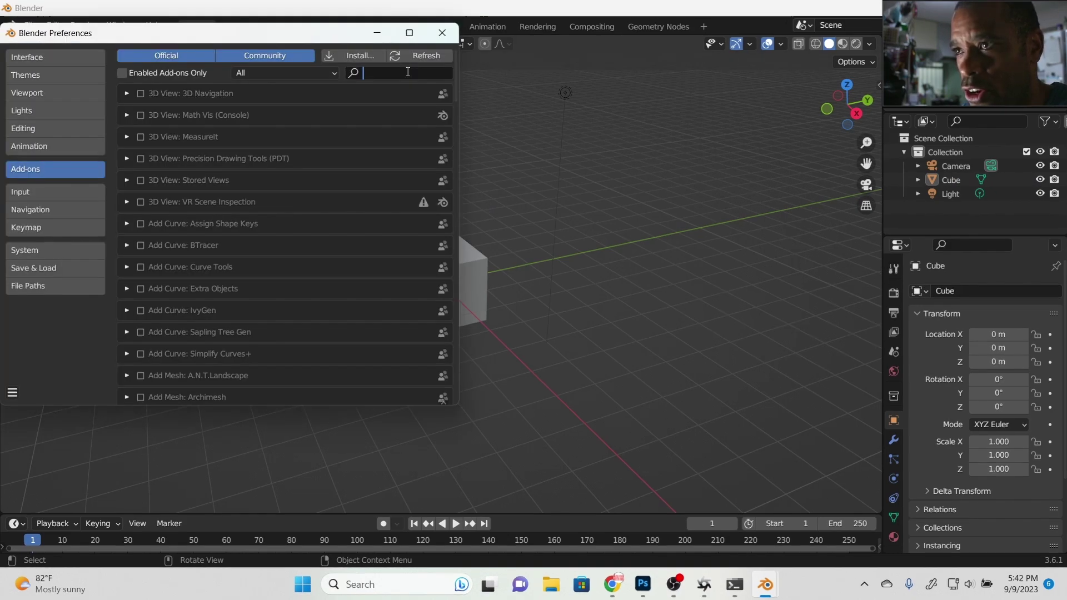
pyautogui.click(395, 74)
pyautogui.write('ocrt')
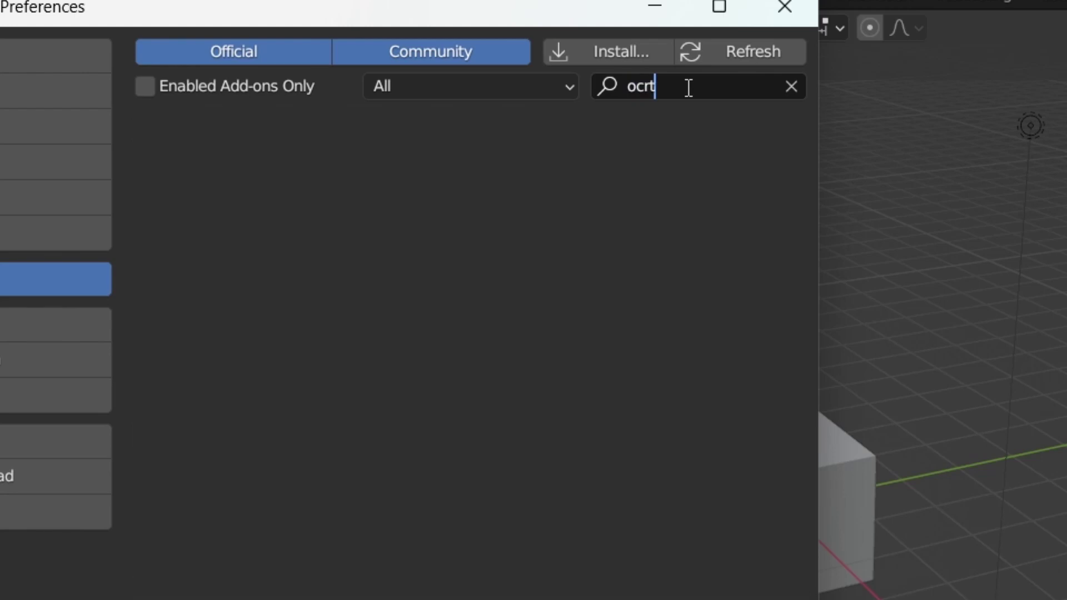
pyautogui.press('BackSpace')
pyautogui.press('BackSpace')
pyautogui.write('t')
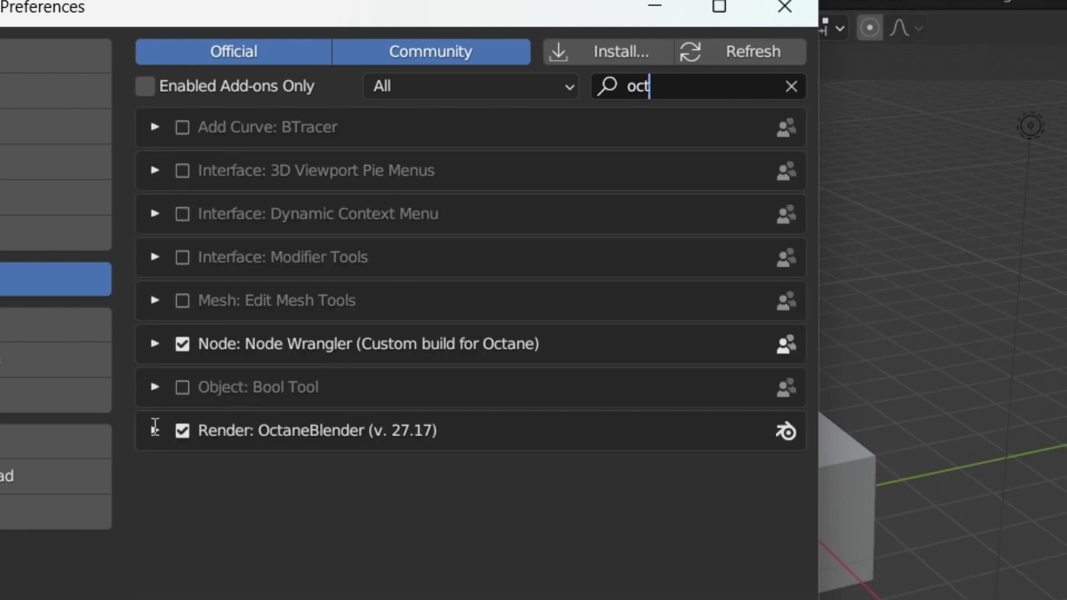
pyautogui.click(155, 430)
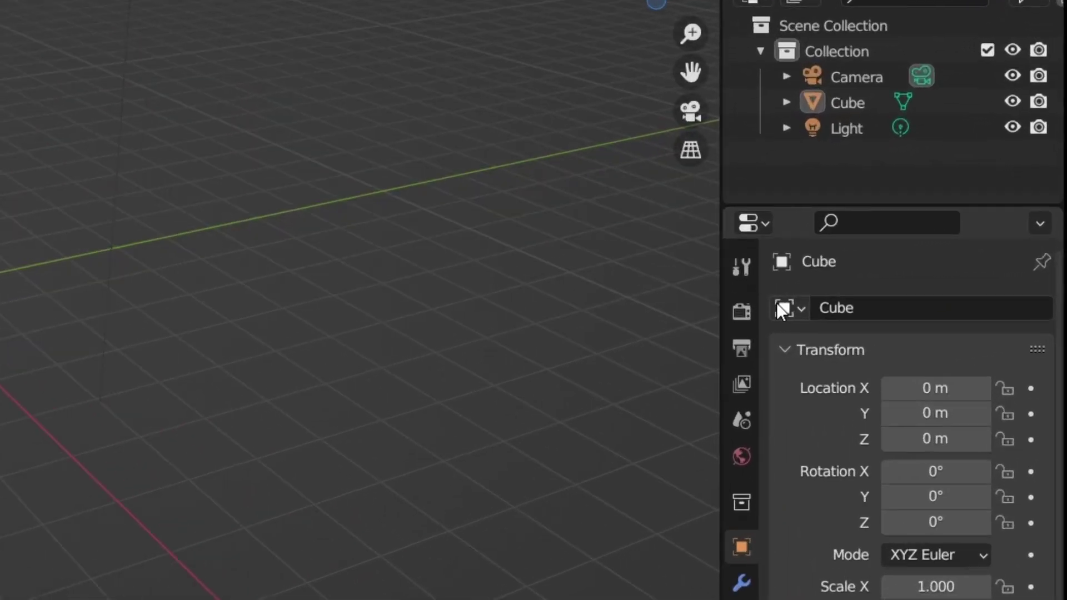
# Set the default scene's render engine to Octane and try to assign a kernel node tree.
pyautogui.click(715, 314)
pyautogui.click(888, 311)
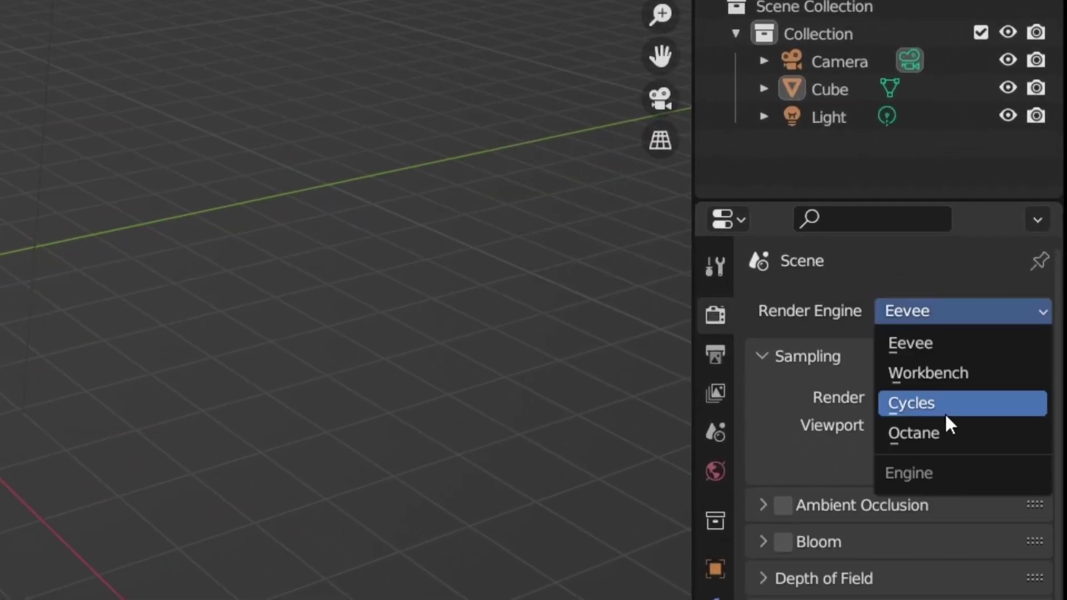
pyautogui.click(945, 440)
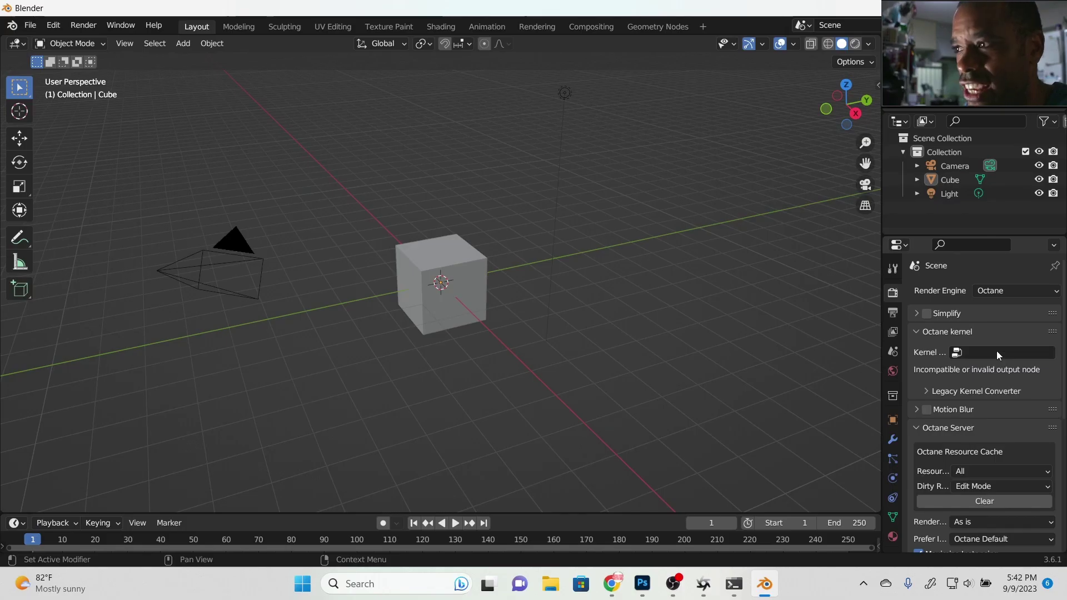
pyautogui.click(924, 431)
pyautogui.press('Return')
pyautogui.click(955, 352)
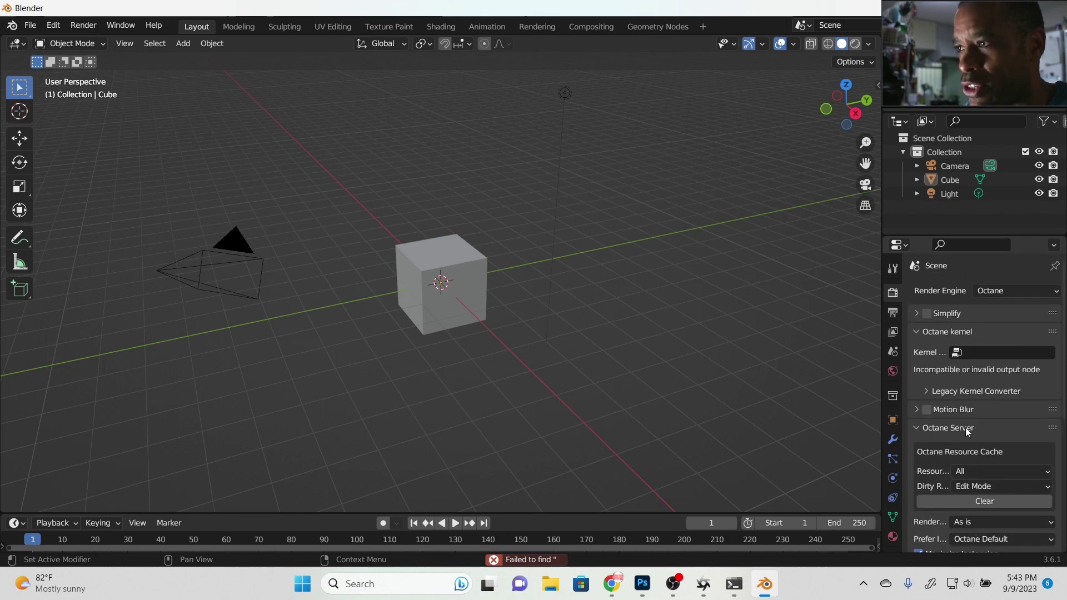
# Create a new file from the Octane Default Startup template.
pyautogui.click(30, 25)
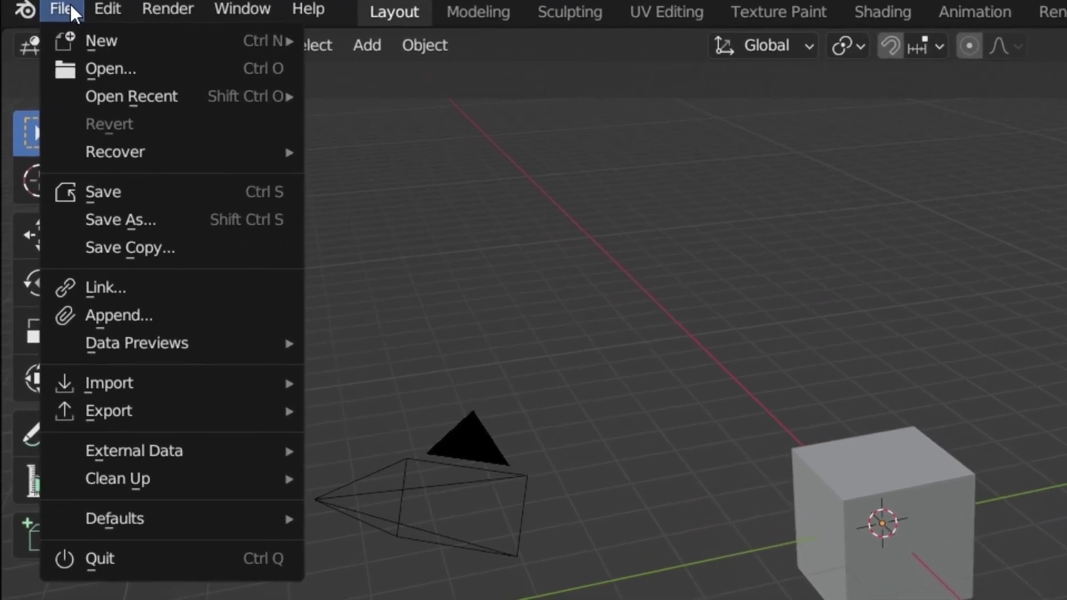
pyautogui.moveTo(52, 43)
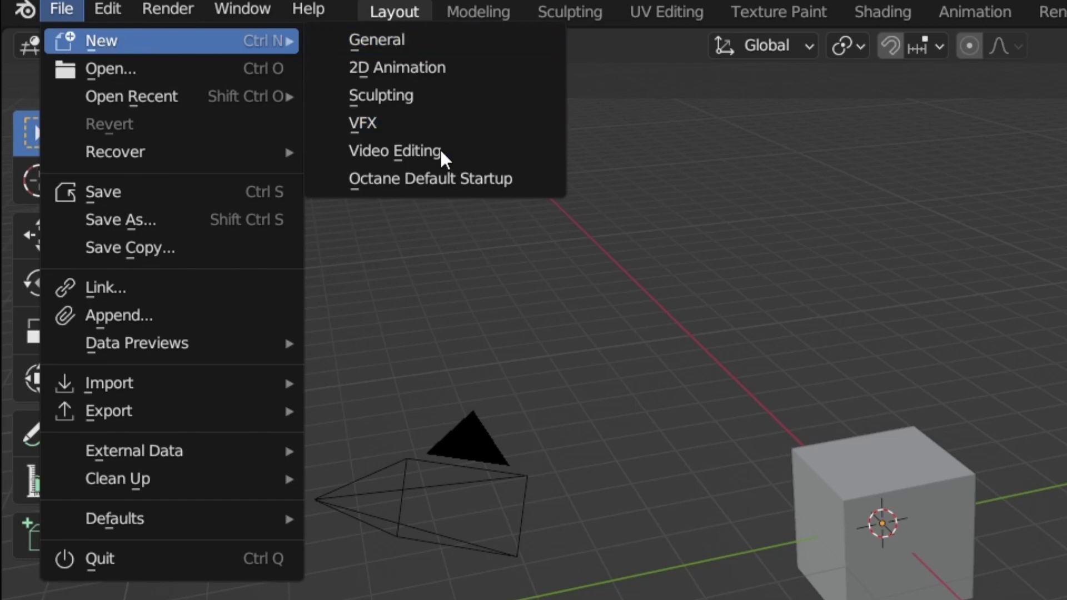
pyautogui.click(444, 183)
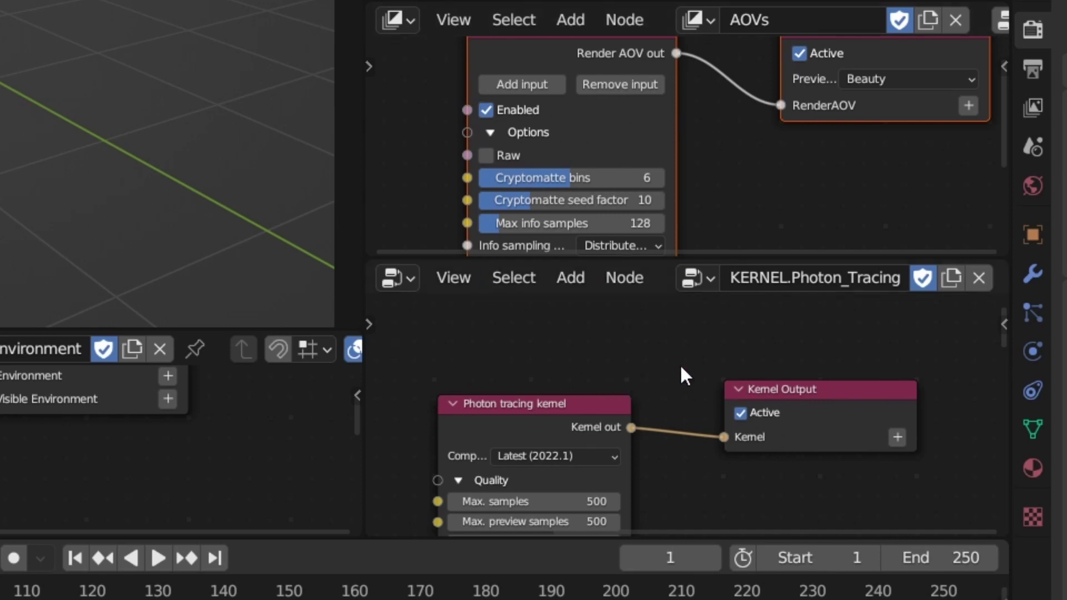
# Maximize the kernel node editor and replace KERNEL.Photon_Tracing with a quick-added default Octane kernel node tree.
pyautogui.hotkey('ctrl', 'space')
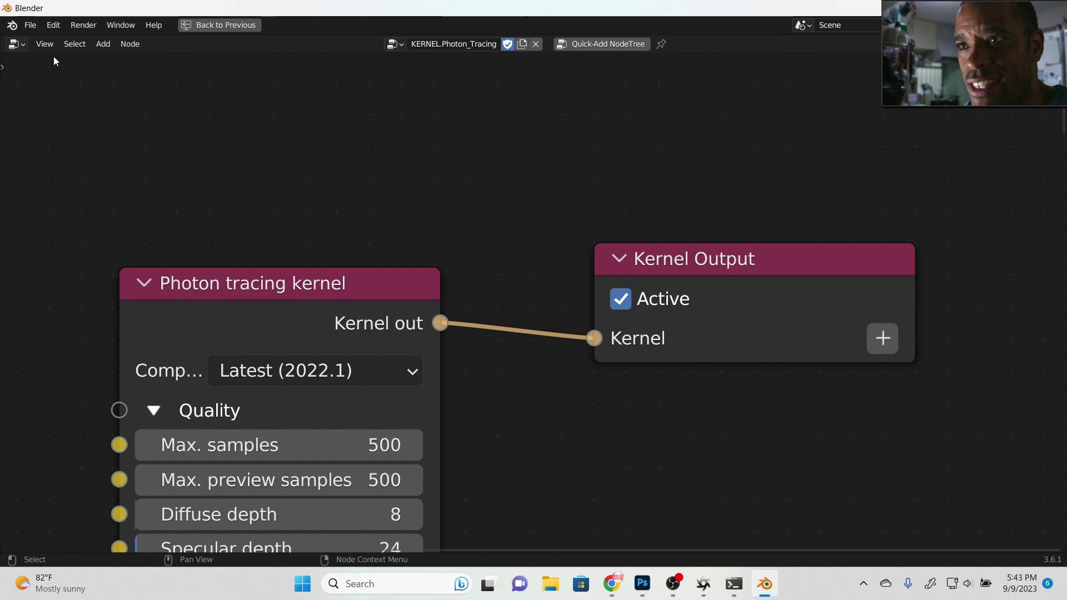
pyautogui.scroll(-3, 436, 165)
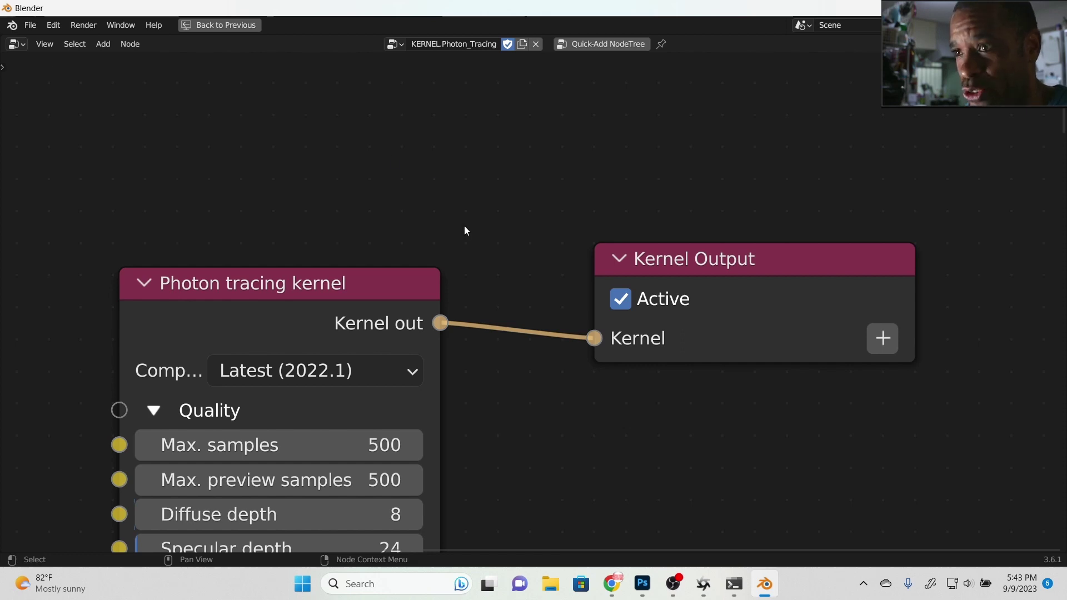
pyautogui.moveTo(341, 286); pyautogui.dragTo(418, 176, button='middle')
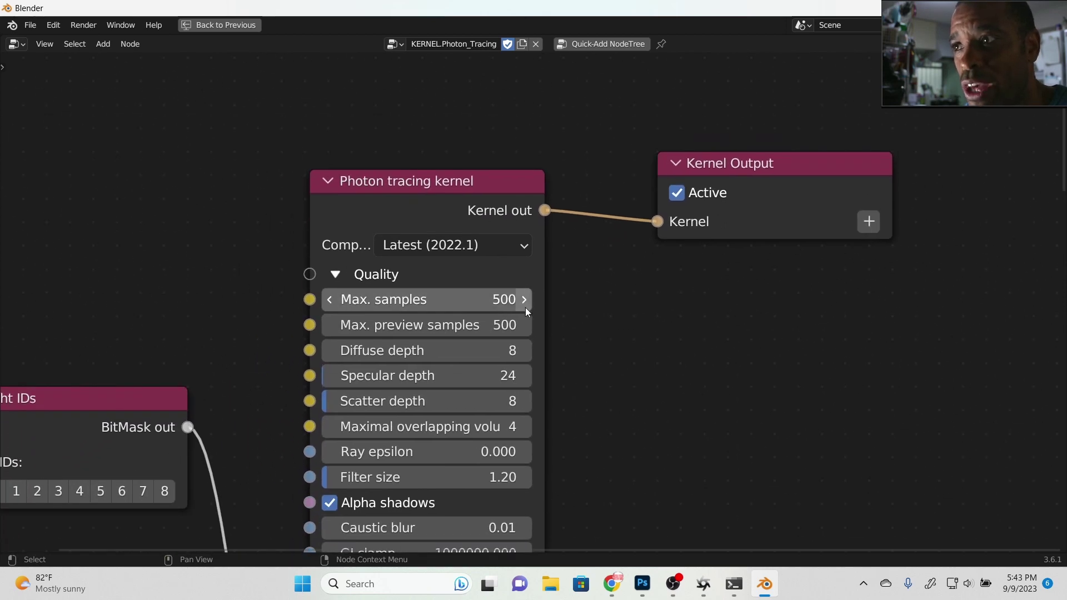
pyautogui.press('Home')
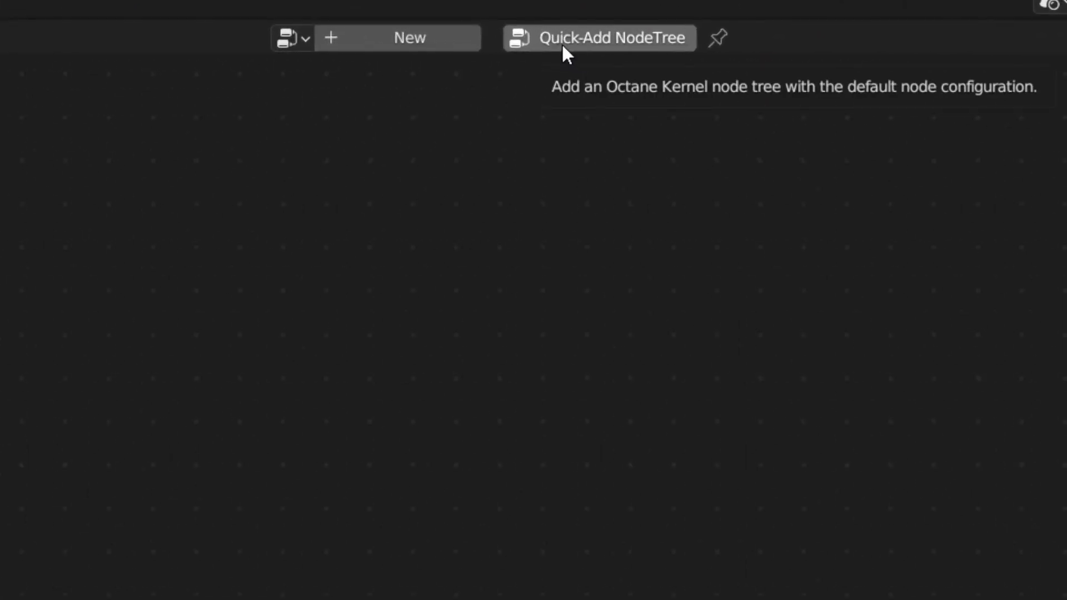
pyautogui.click(584, 43)
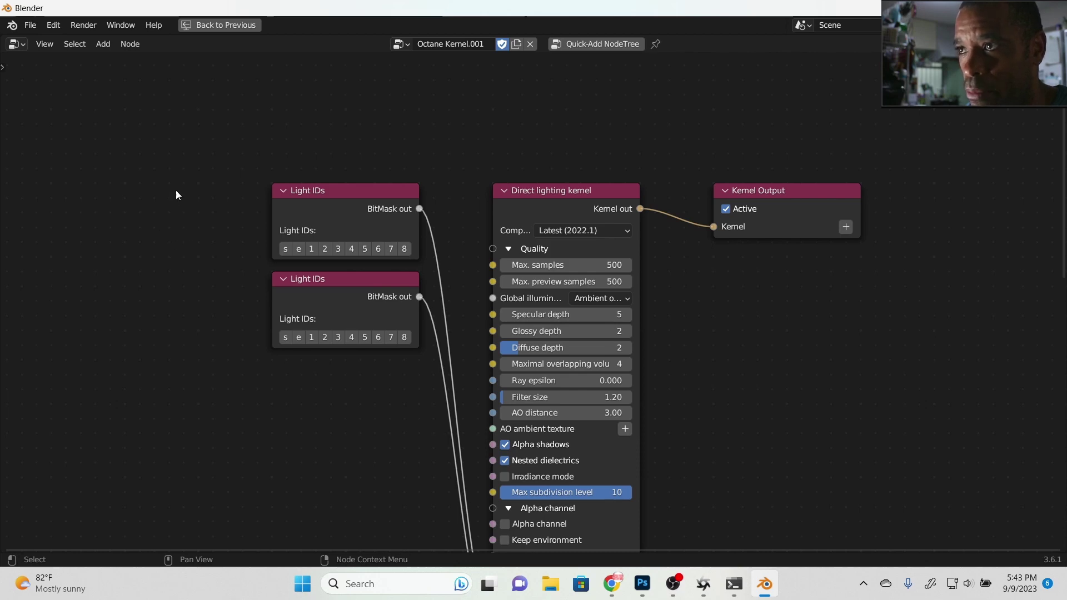
# Replace the Direct lighting kernel and its Light IDs nodes with a Path tracing kernel connected to the Kernel Output node.
pyautogui.moveTo(175, 147); pyautogui.dragTo(554, 470)
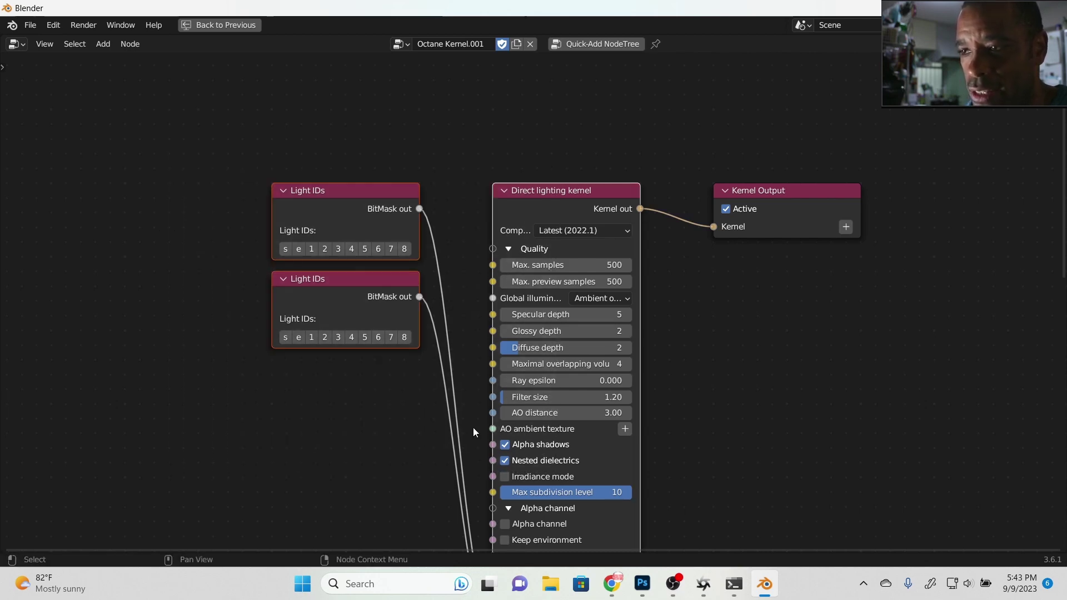
pyautogui.press('Delete')
pyautogui.hotkey('shift', 'a')
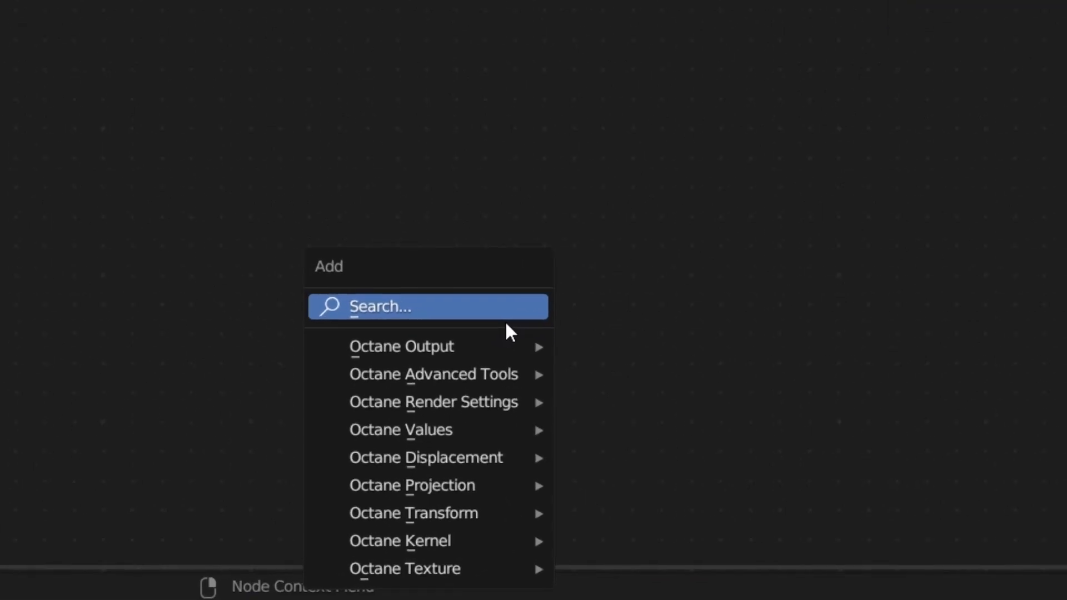
pyautogui.moveTo(489, 547)
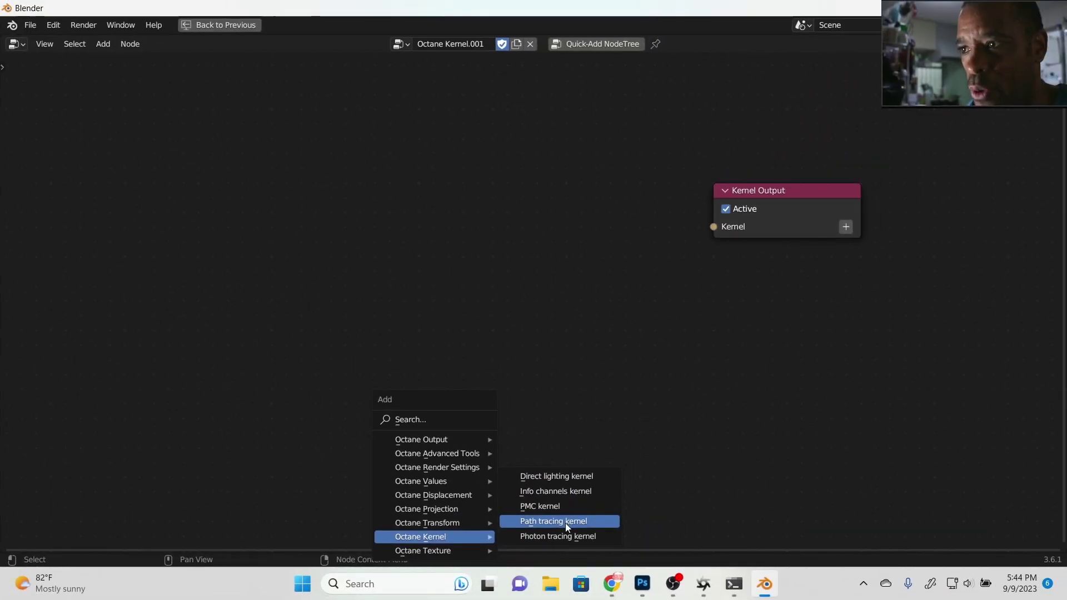
pyautogui.click(565, 522)
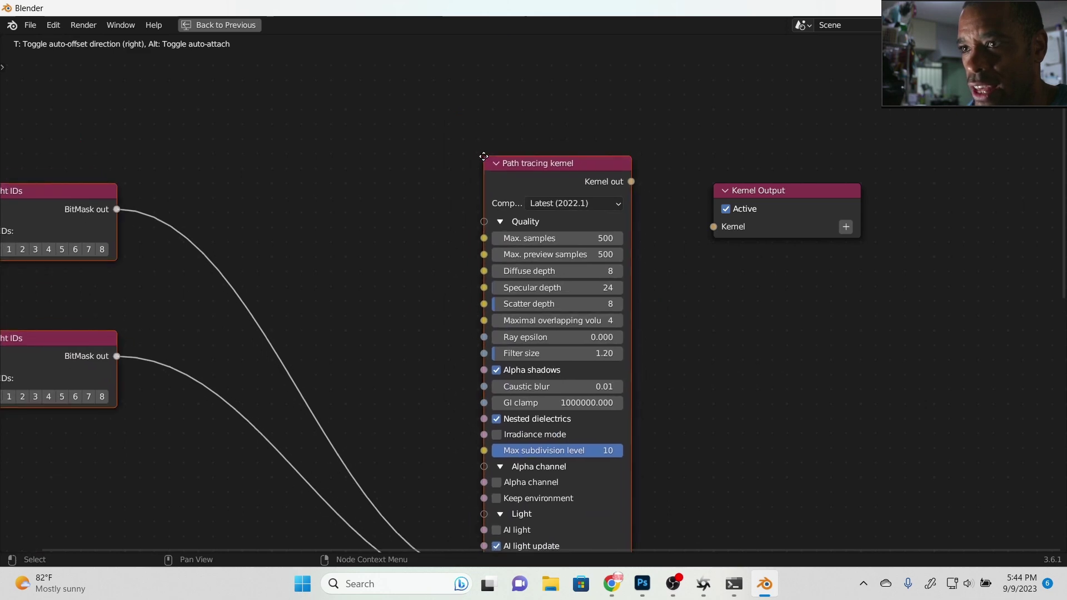
pyautogui.click(483, 156)
pyautogui.moveTo(631, 181); pyautogui.dragTo(716, 233)
pyautogui.scroll(-1, 718, 288)
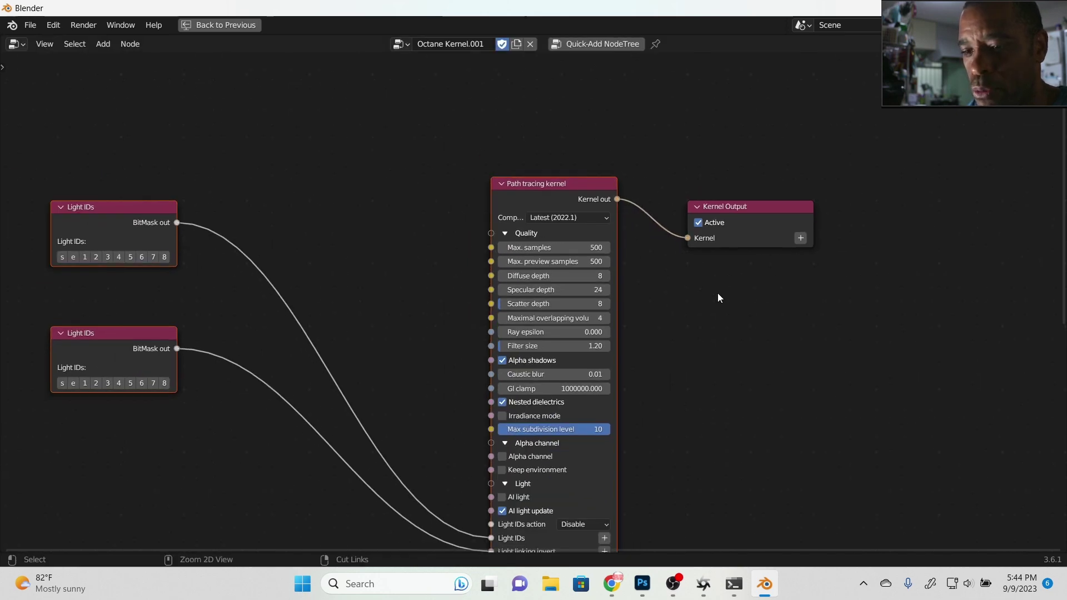
# Restore the full workspace layout and join the node editor areas away, leaving one large 3D viewport.
pyautogui.hotkey('ctrl', 'space')
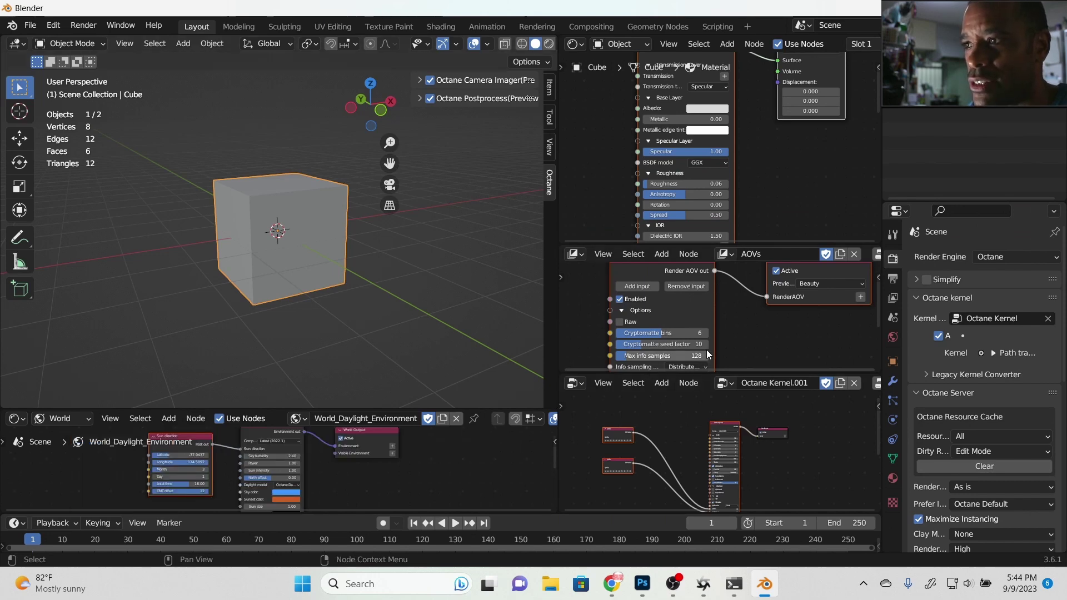
pyautogui.rightClick(721, 373)
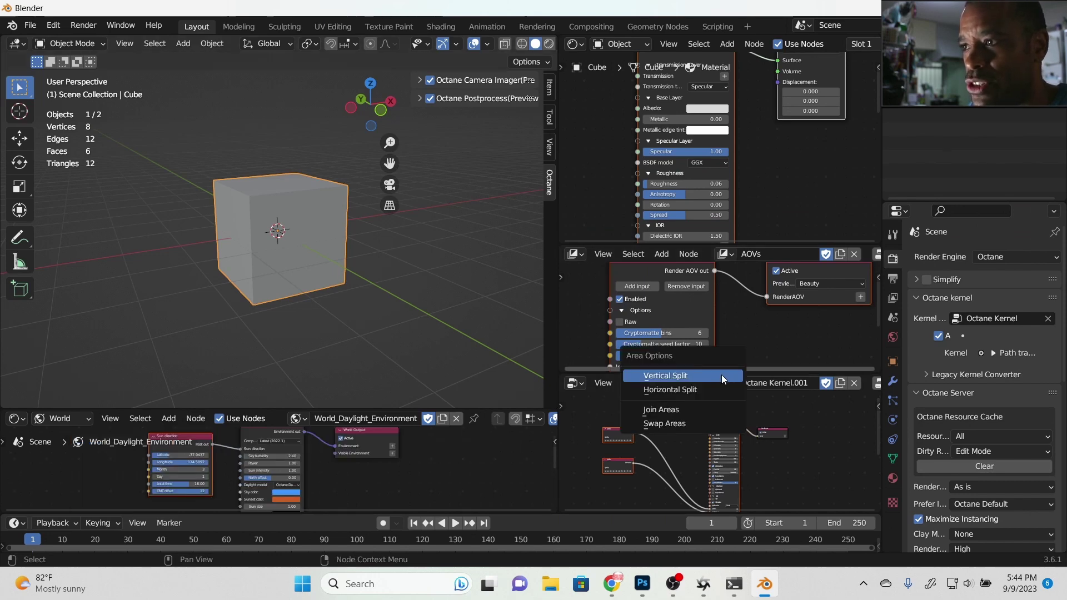
pyautogui.click(711, 409)
pyautogui.click(709, 406)
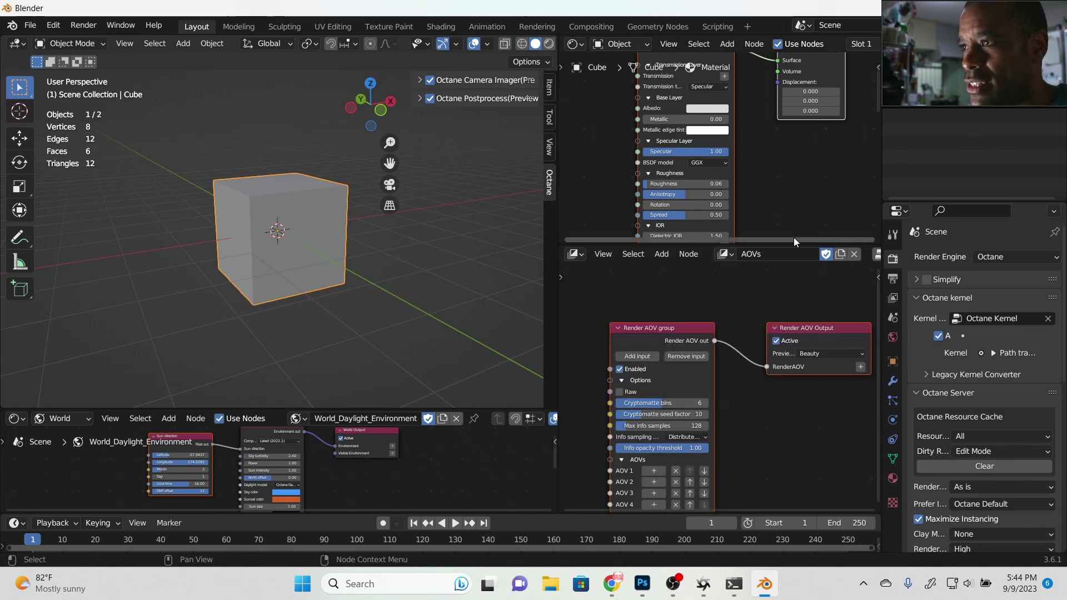
pyautogui.rightClick(791, 248)
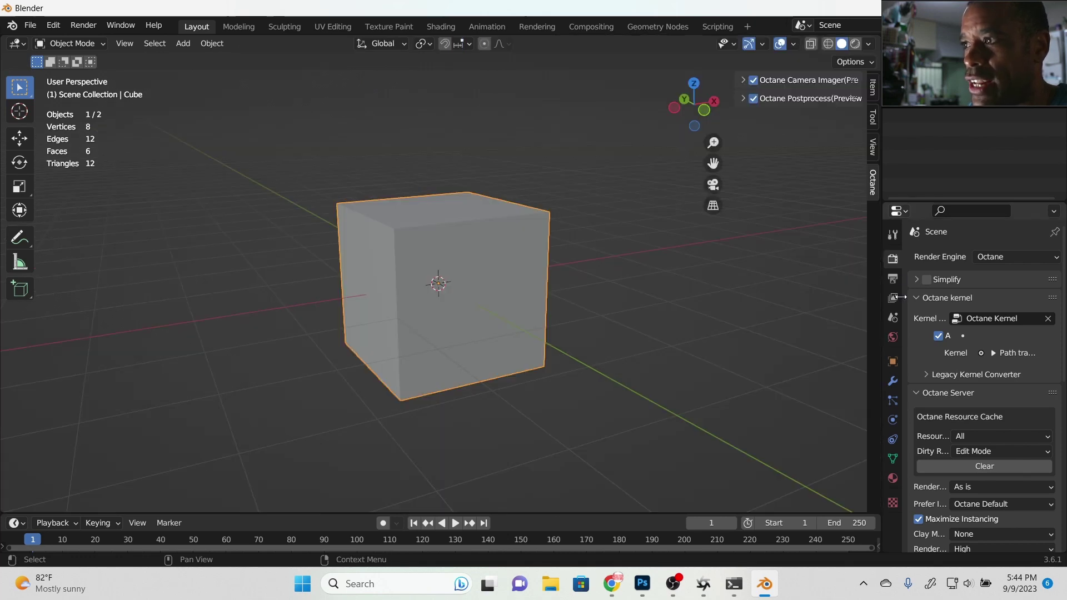
# Switch the 3D viewport to rendered shading to preview the cube with Octane.
pyautogui.click(855, 44)
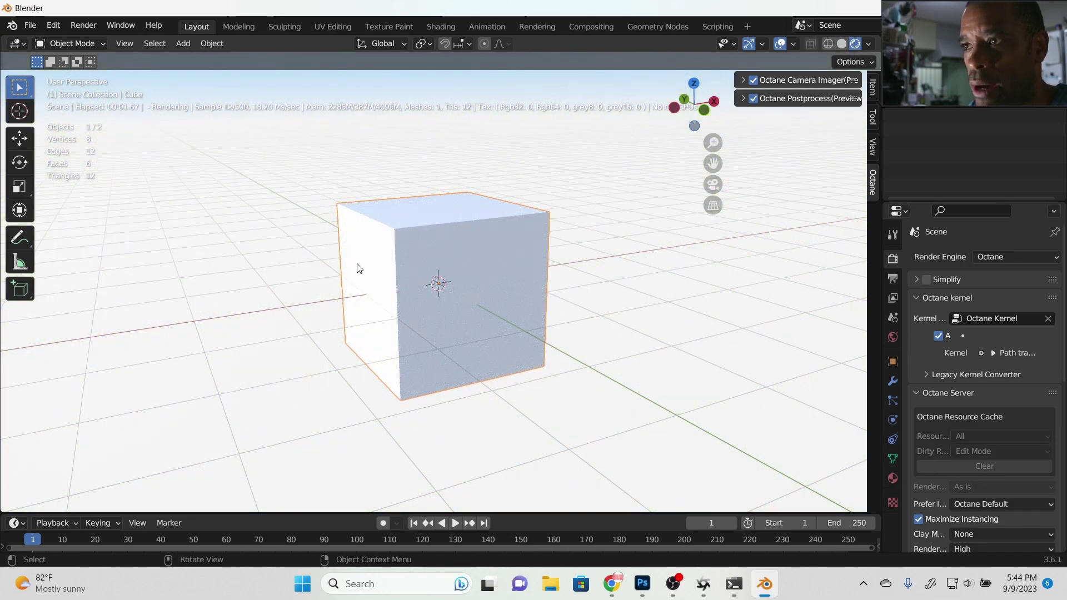
pyautogui.moveTo(358, 267); pyautogui.dragTo(345, 285, button='middle')
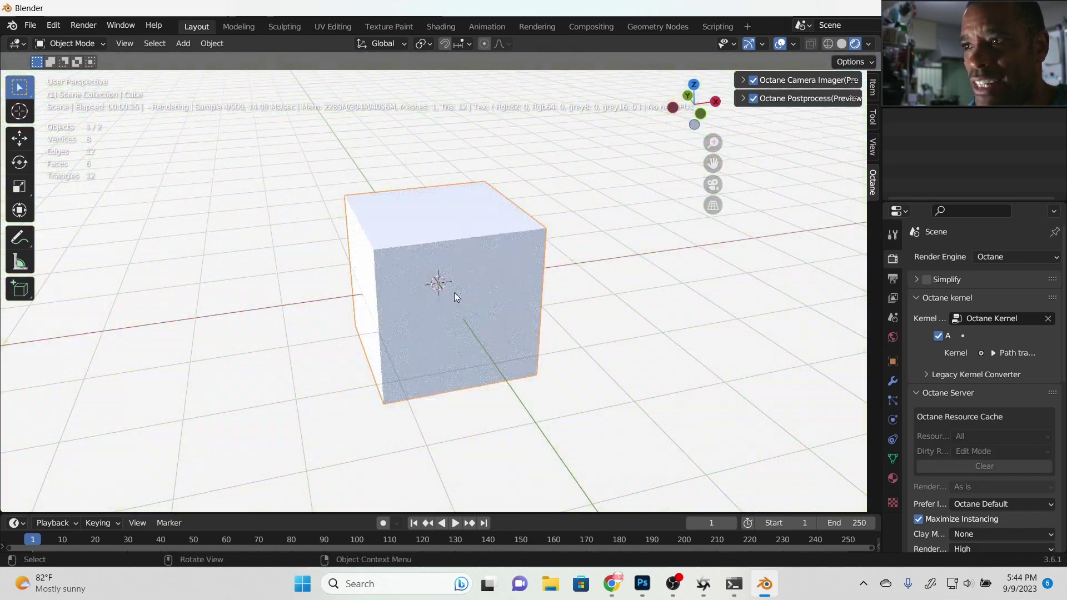
# Look through the Octane render properties and expand the Path tracing kernel's settings.
pyautogui.scroll(-15, 923, 425)
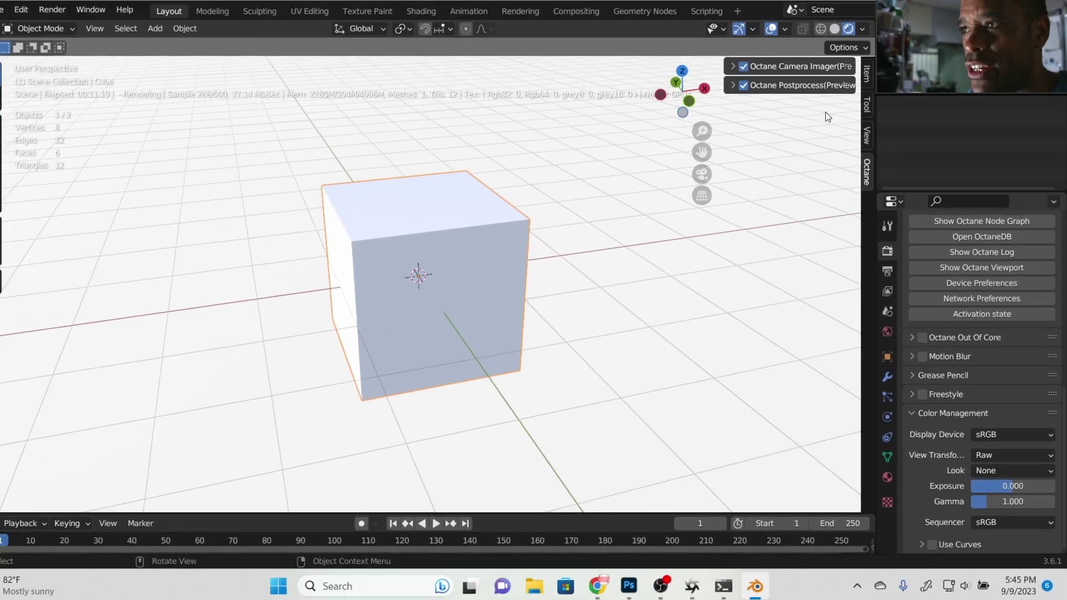
pyautogui.scroll(6, 978, 334)
pyautogui.scroll(7, 979, 335)
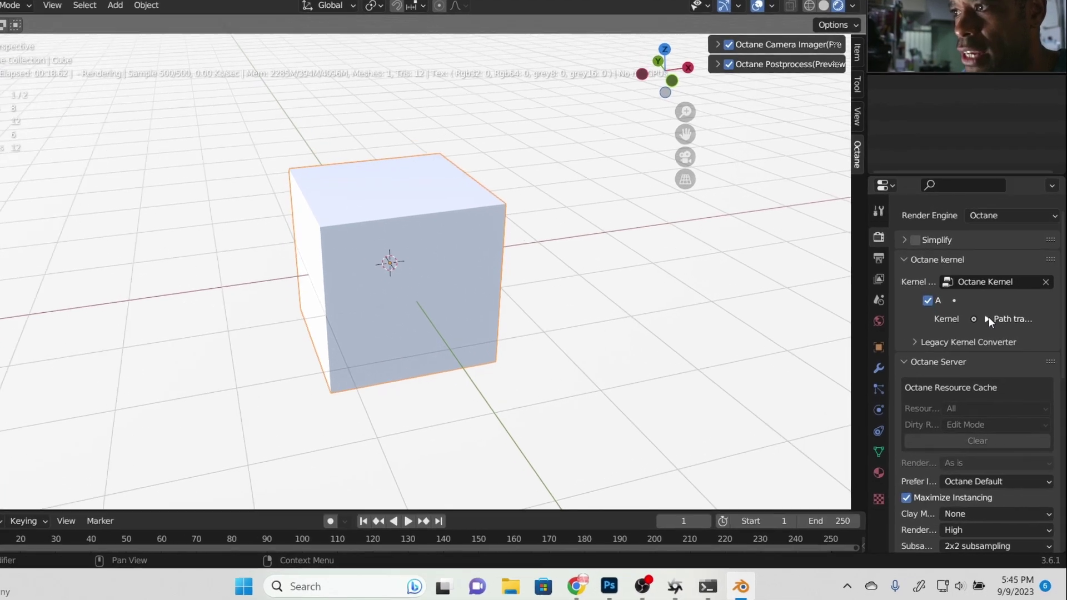
pyautogui.click(993, 336)
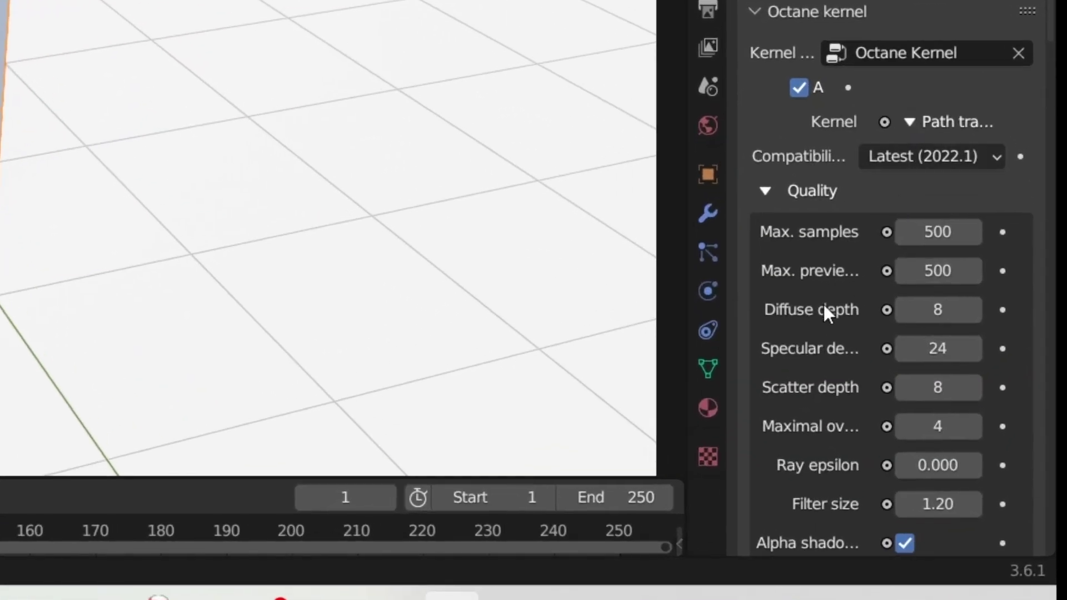
# Start a new default scene, discarding the unsaved changes in the current file.
pyautogui.scroll(-4, 824, 310)
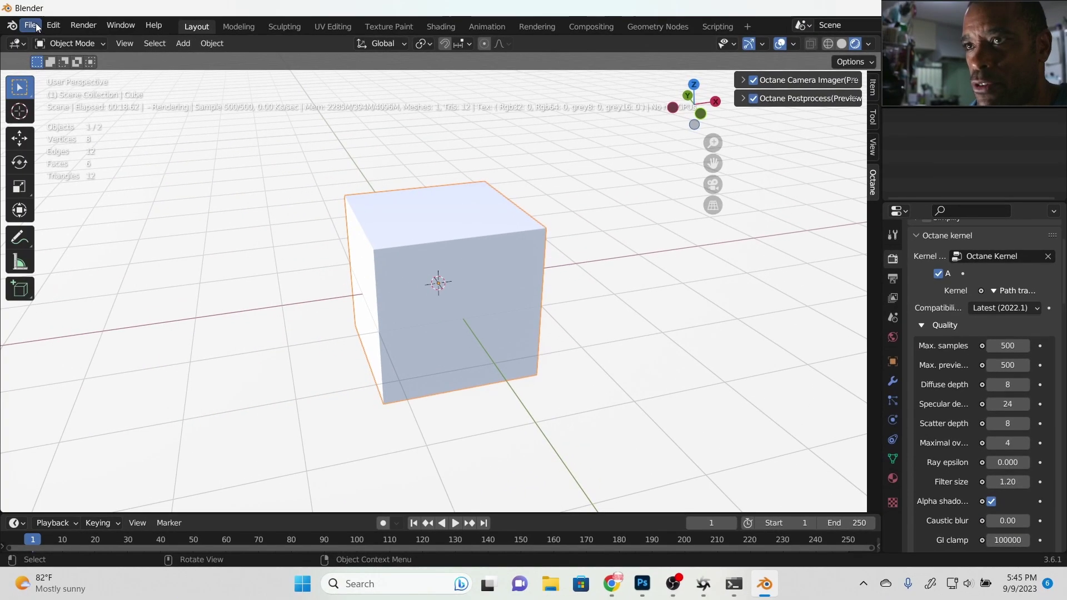
pyautogui.click(30, 25)
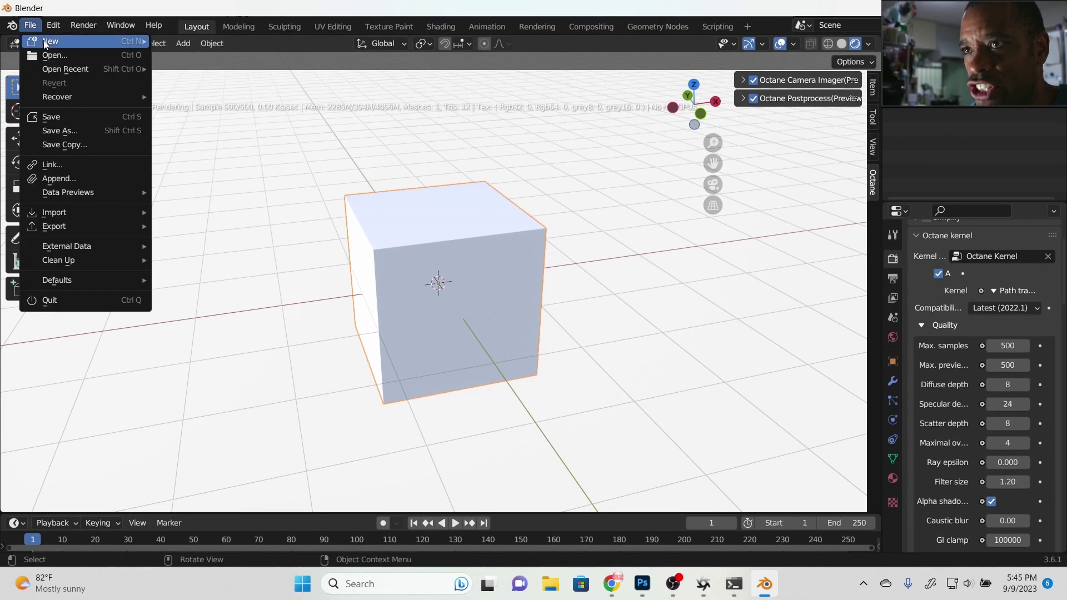
pyautogui.moveTo(46, 42)
pyautogui.click(189, 42)
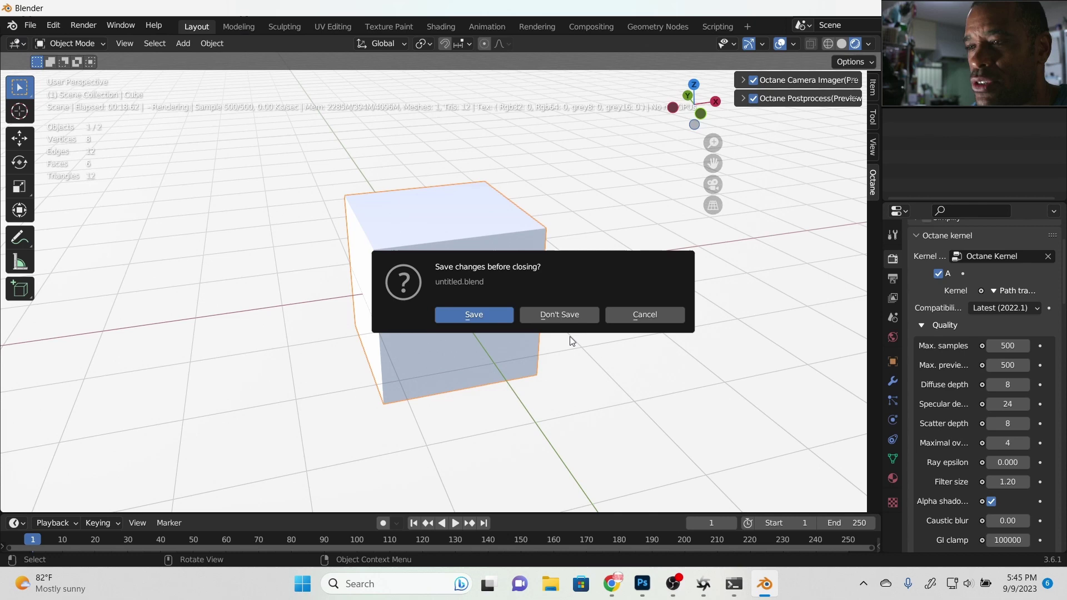
pyautogui.click(571, 315)
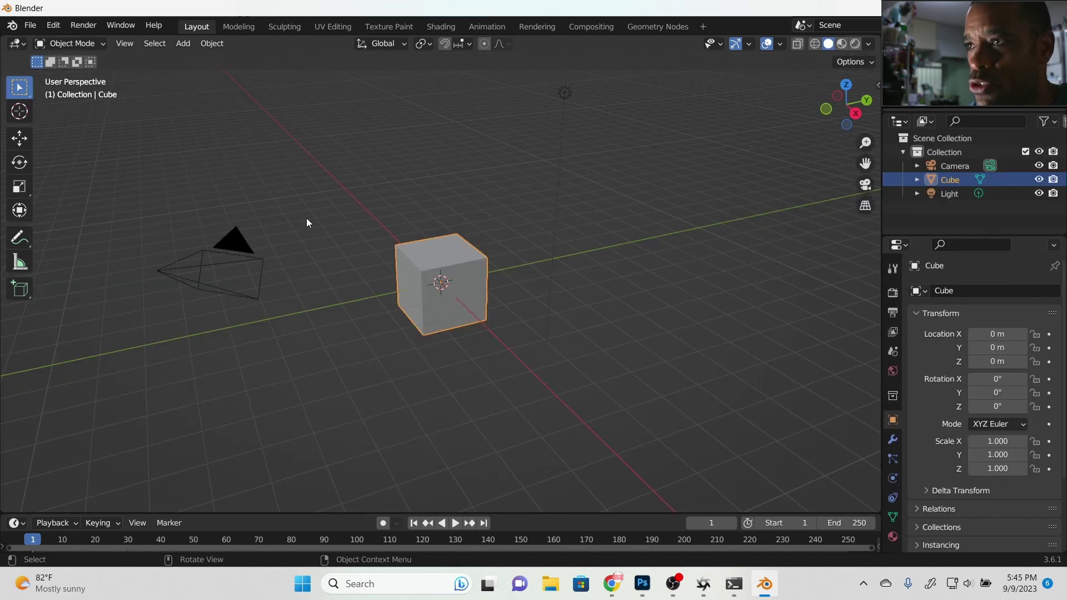
# Set the new scene's render engine to Octane.
pyautogui.moveTo(308, 218); pyautogui.dragTo(326, 213, button='middle')
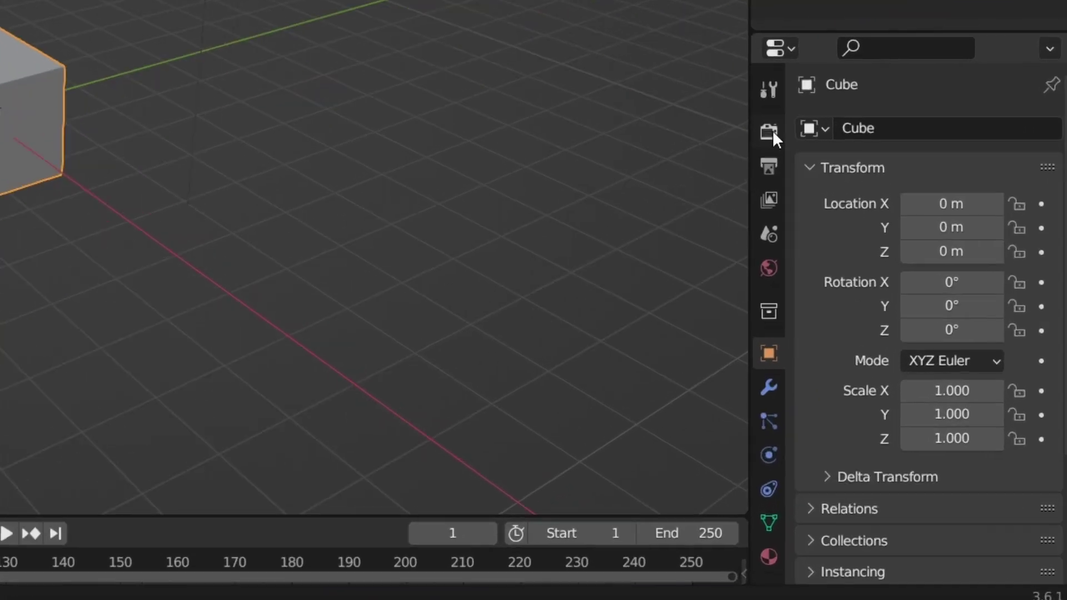
pyautogui.click(892, 292)
pyautogui.click(1018, 286)
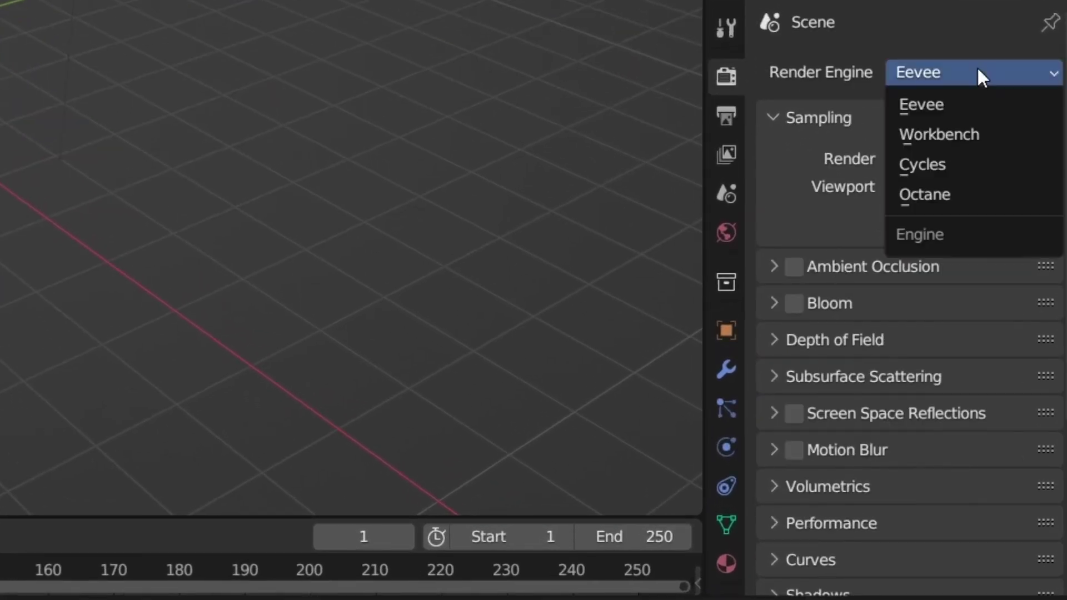
pyautogui.click(935, 195)
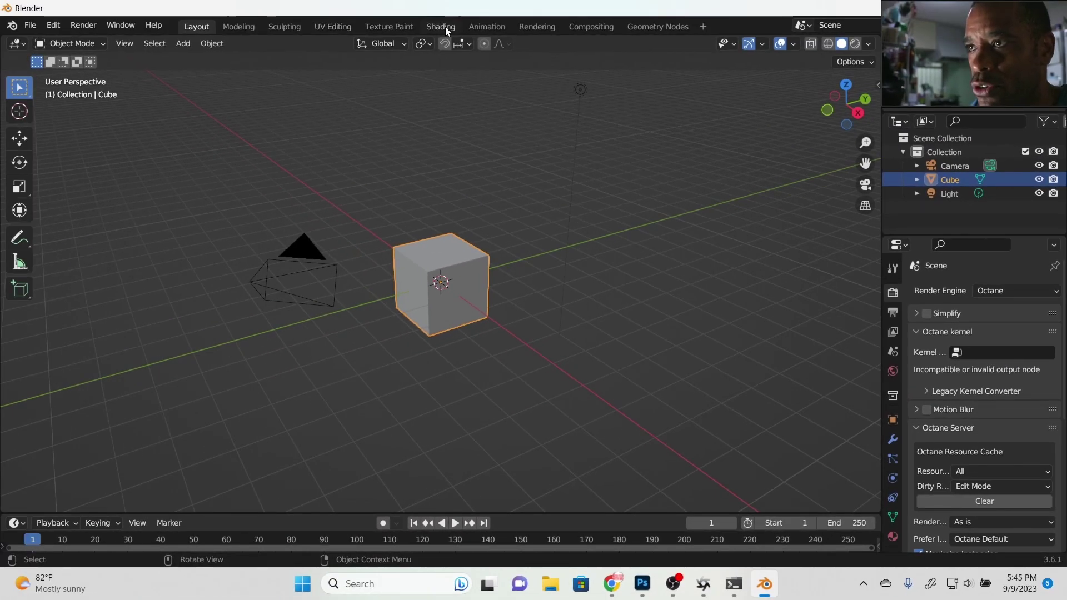
# In the Shading workspace, turn the shader editor into an Octane Kernel editor and quick-add a kernel node tree.
pyautogui.click(442, 27)
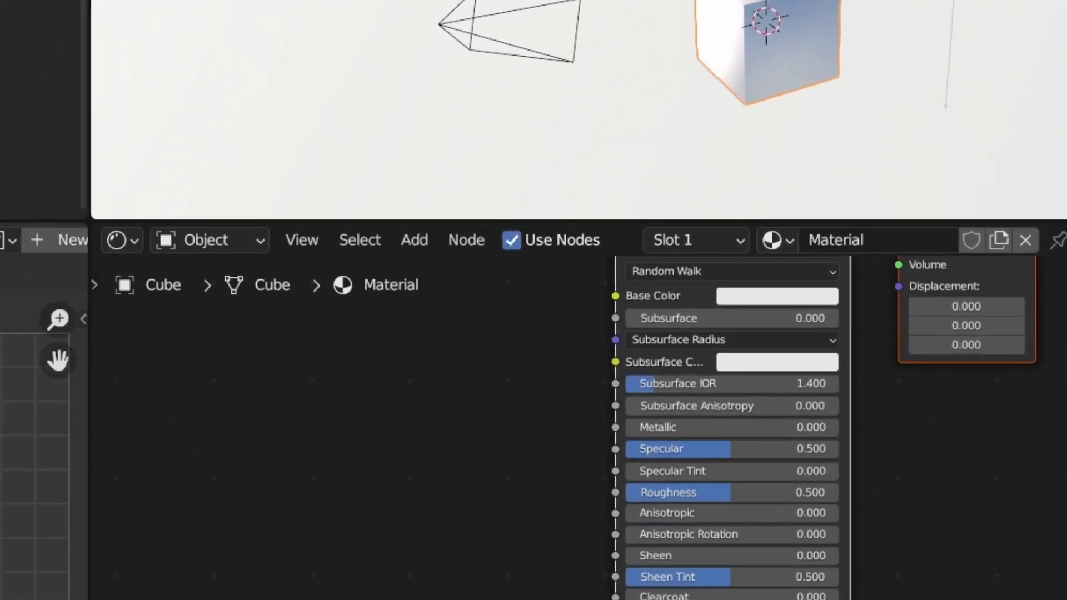
pyautogui.click(179, 338)
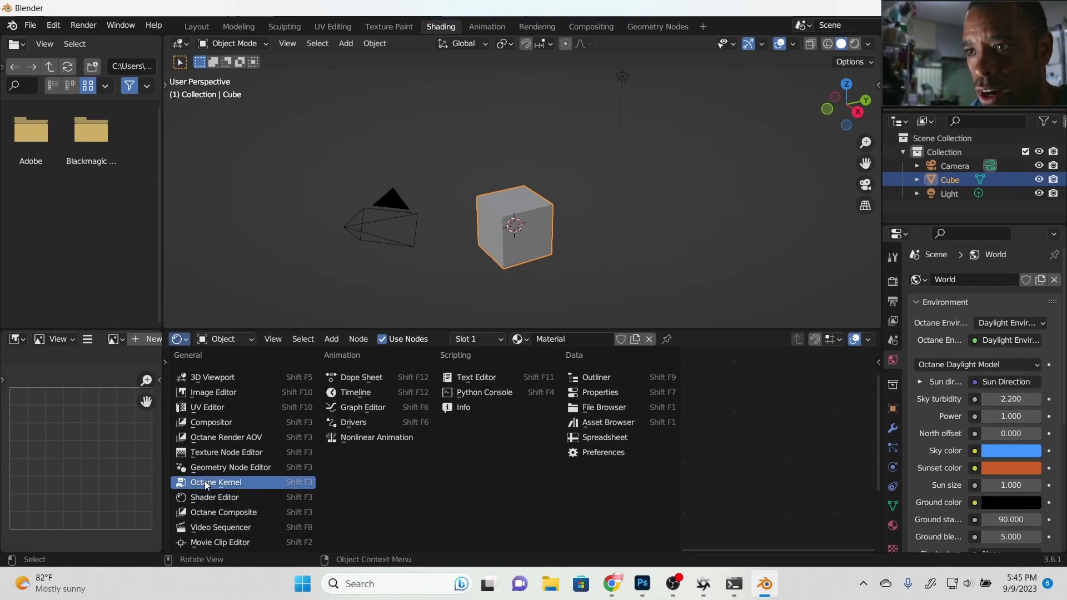
pyautogui.click(205, 481)
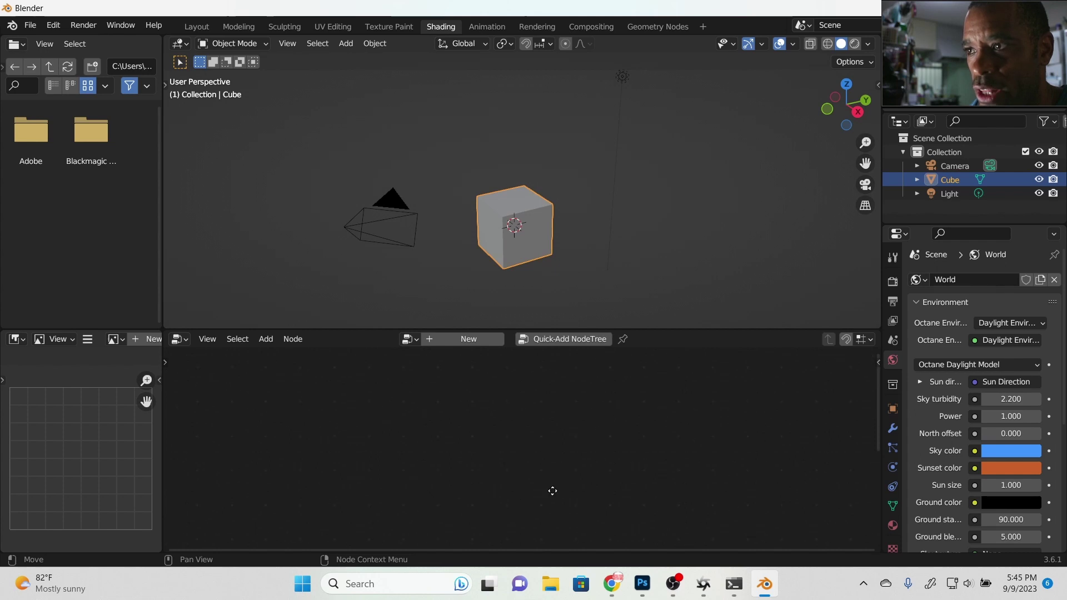
pyautogui.click(570, 337)
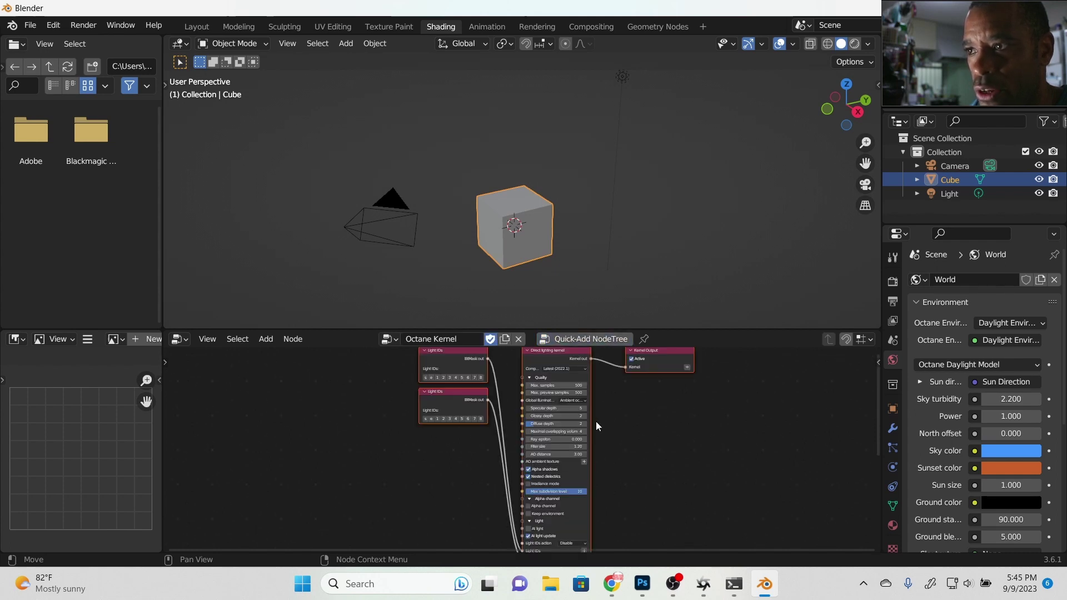
# Delete the Direct lighting kernel and both Light IDs nodes, keeping the Kernel Output node.
pyautogui.scroll(6, 674, 455)
pyautogui.moveTo(647, 499); pyautogui.dragTo(640, 522, button='middle')
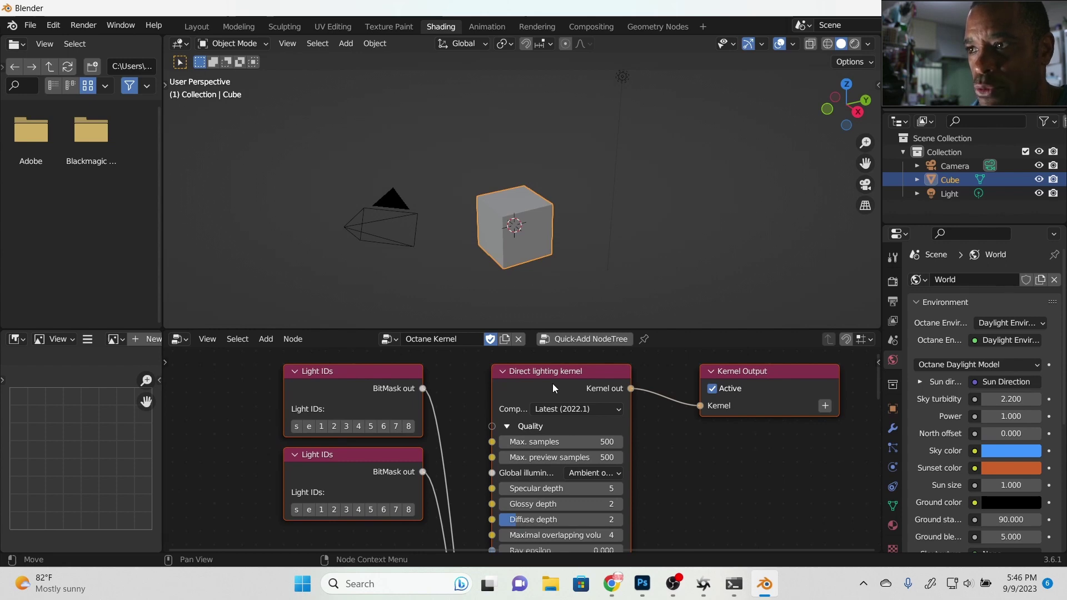
pyautogui.moveTo(237, 393); pyautogui.dragTo(575, 468)
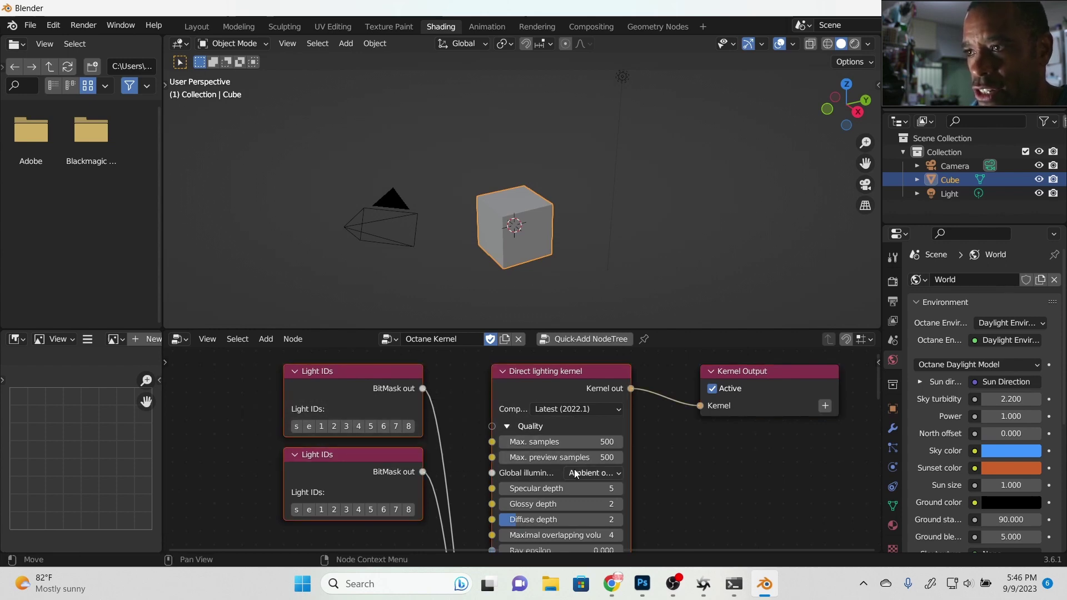
pyautogui.press('Delete')
# Add a Path tracing kernel node and connect its Kernel out to the Kernel Output node.
pyautogui.hotkey('shift', 'a')
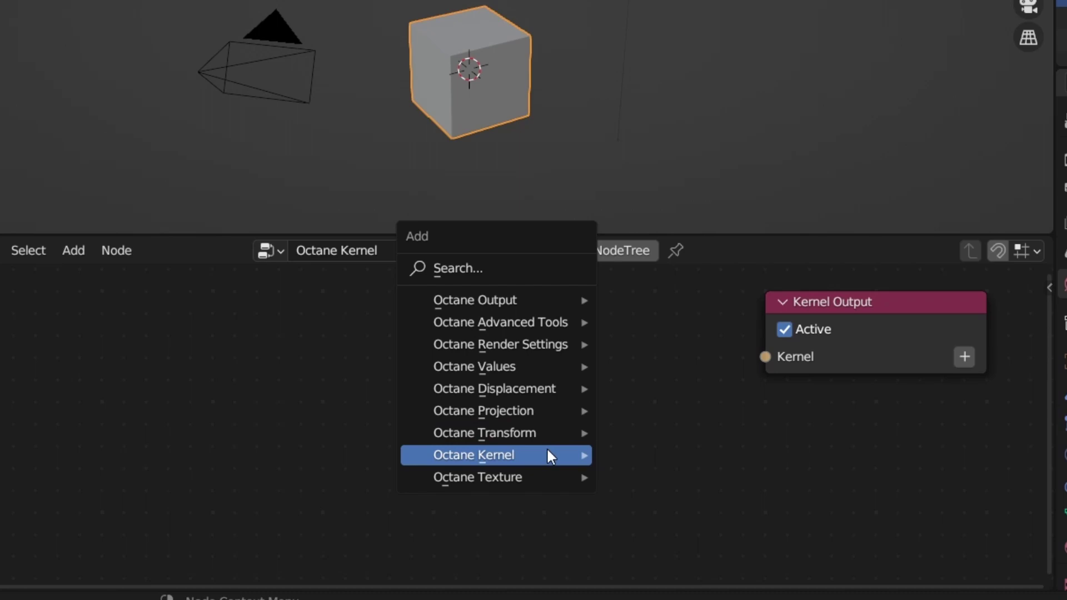
pyautogui.moveTo(577, 466)
pyautogui.click(710, 534)
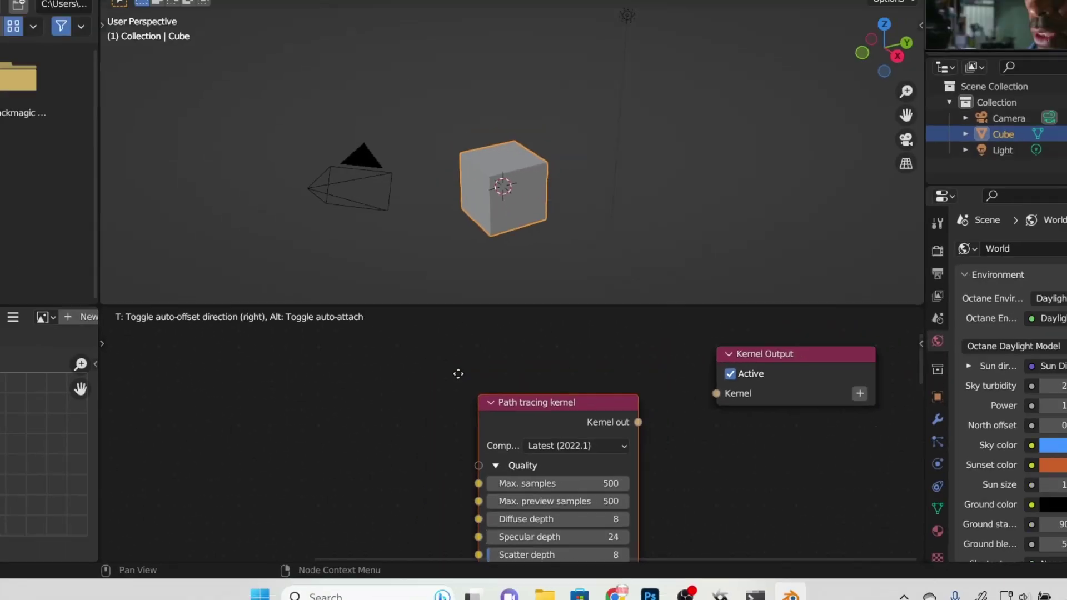
pyautogui.click(469, 377)
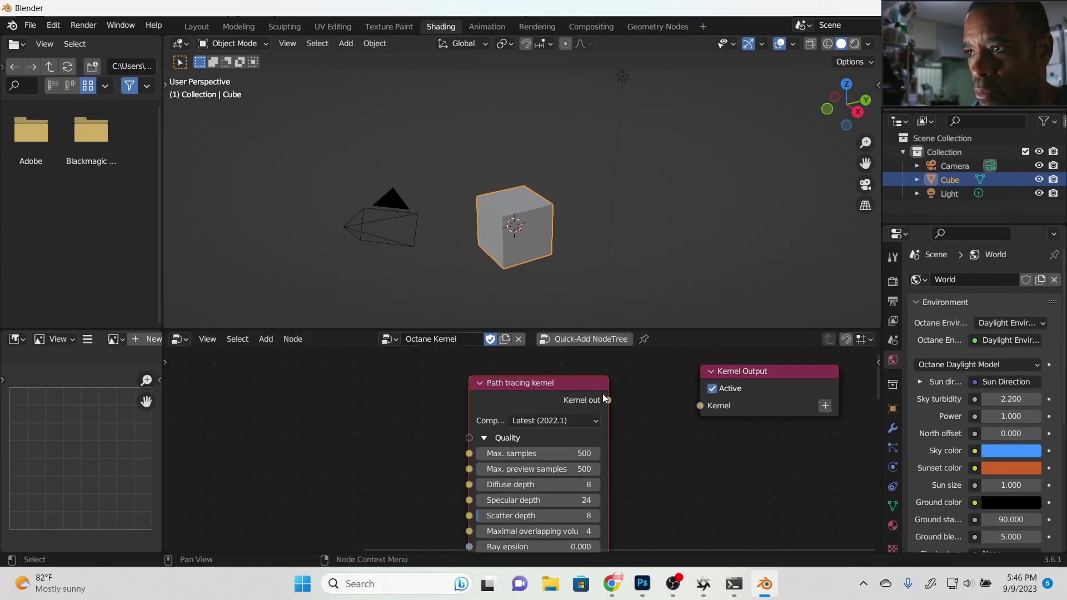
pyautogui.moveTo(608, 401); pyautogui.dragTo(699, 406)
# Switch the Shading workspace's 3D viewport to rendered shading and view the cube from a slightly different angle.
pyautogui.click(854, 44)
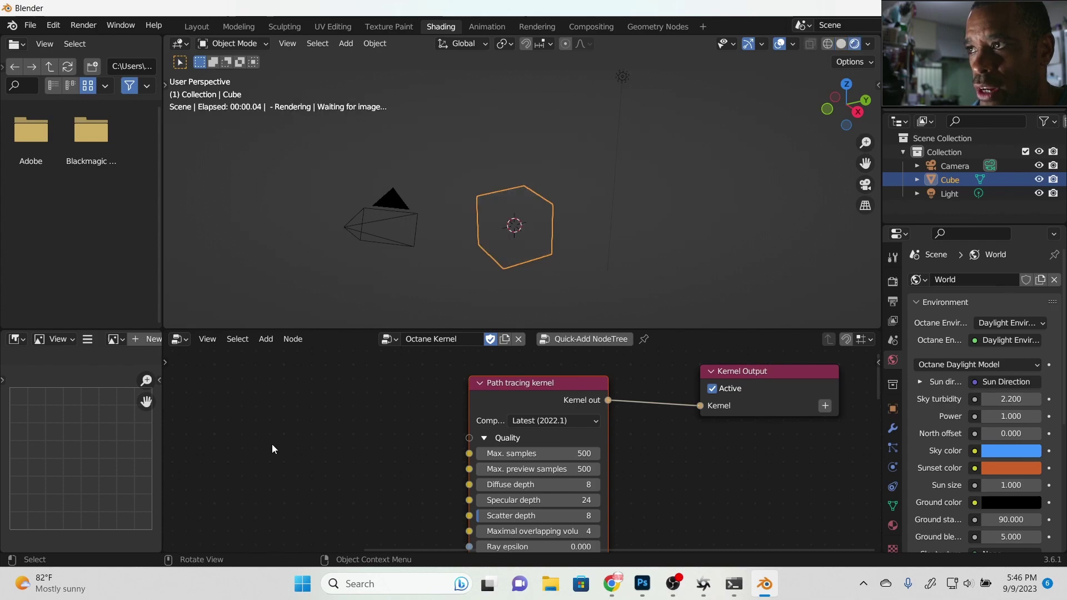
pyautogui.moveTo(551, 158); pyautogui.dragTo(539, 168, button='middle')
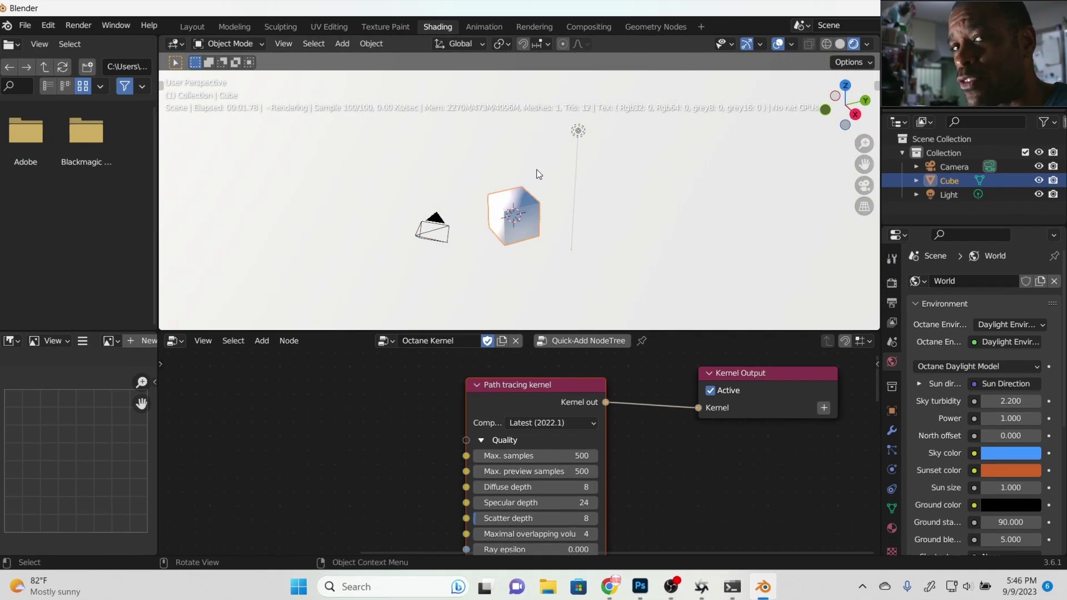